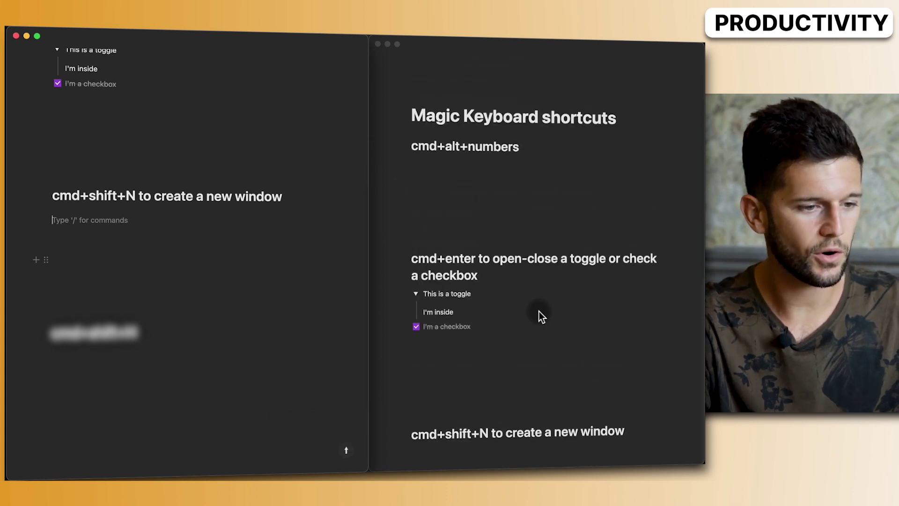
# Color 'some text' in the line 'This is some text' brown, then select 'some' on the second line
pyautogui.scroll(-2, 171, 287)
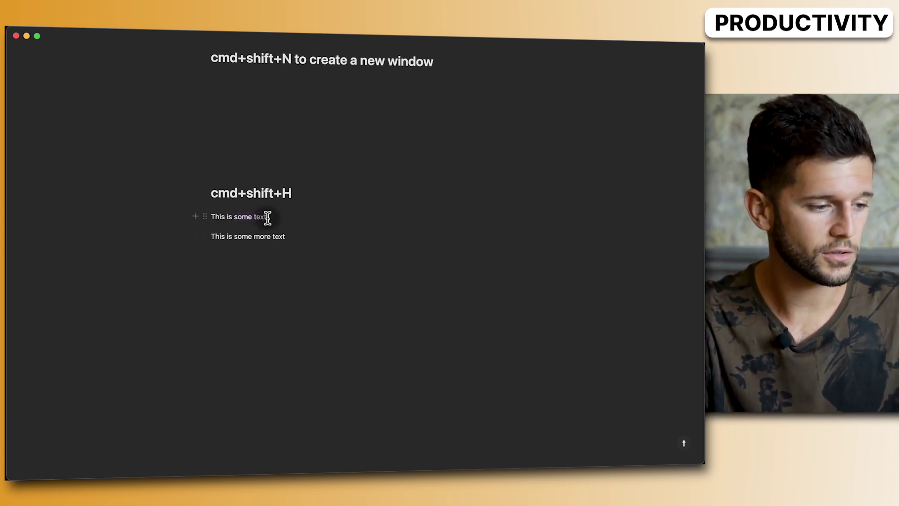
pyautogui.moveTo(267, 217); pyautogui.dragTo(268, 217)
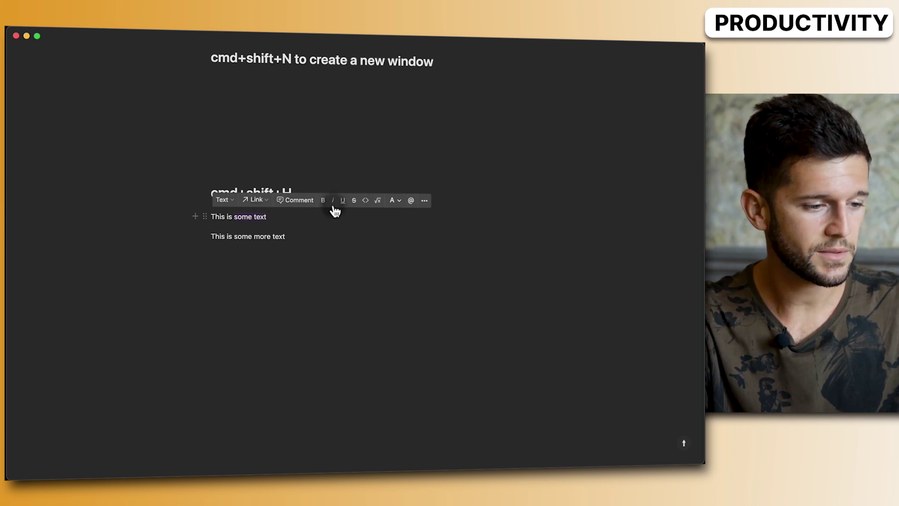
pyautogui.click(400, 202)
pyautogui.click(383, 239)
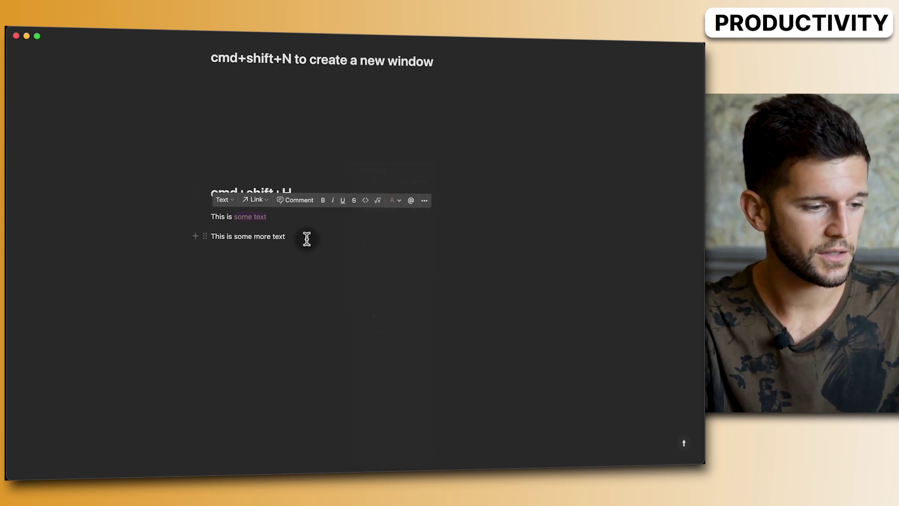
pyautogui.click(241, 237)
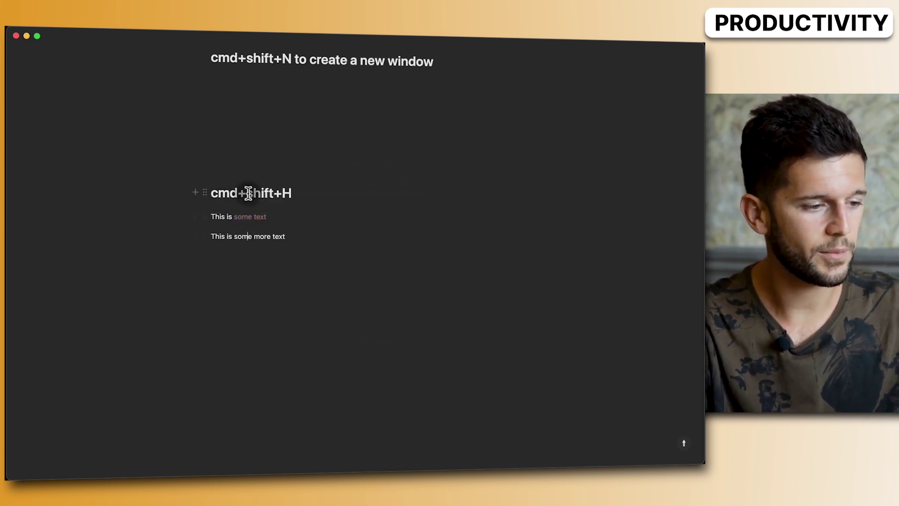
pyautogui.moveTo(235, 237); pyautogui.dragTo(286, 239)
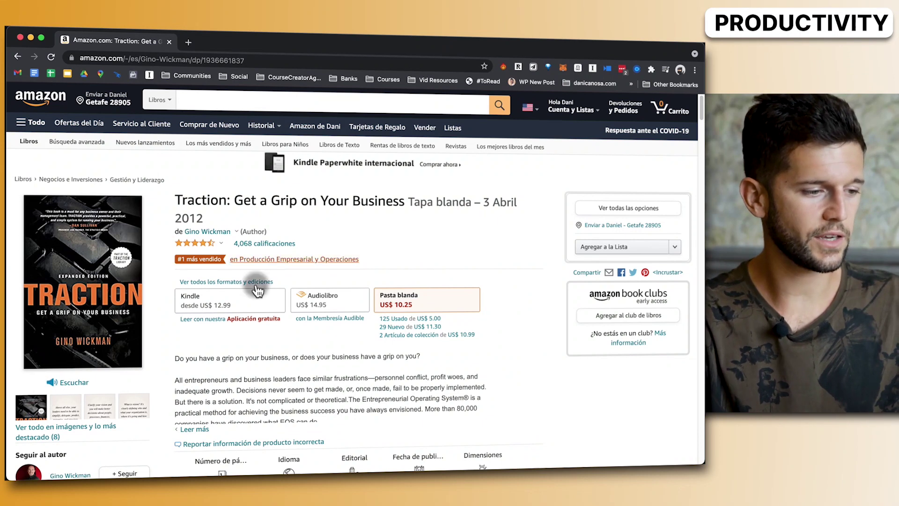
# Save the Traction book page with the Books form, Topic Productivity and Status To Process
pyautogui.click(534, 67)
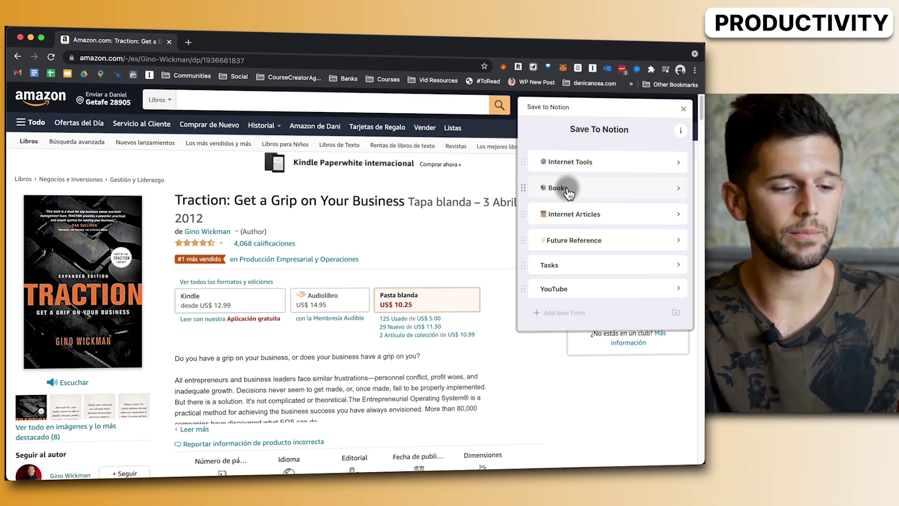
pyautogui.click(567, 191)
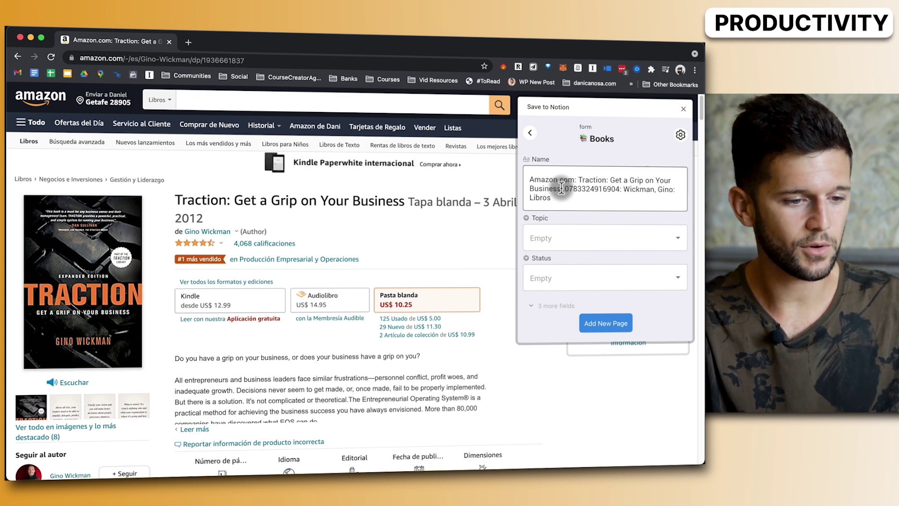
pyautogui.click(578, 240)
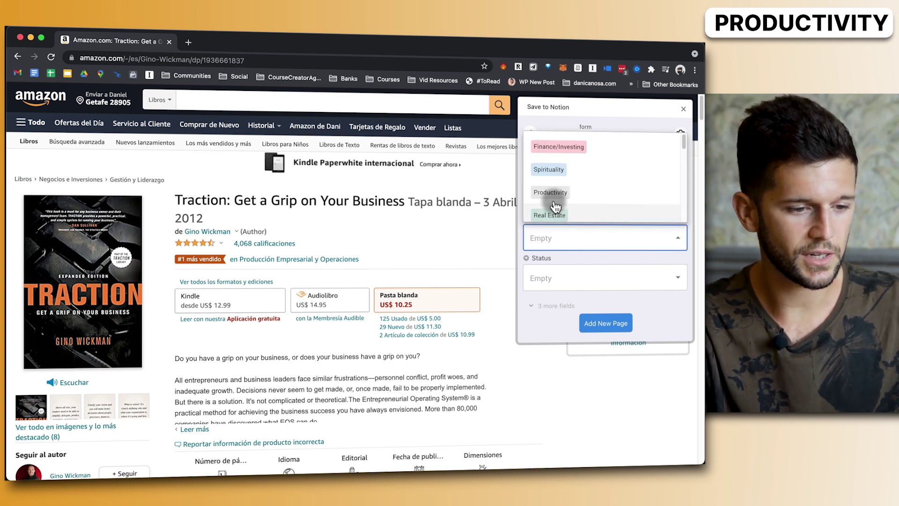
pyautogui.click(556, 192)
pyautogui.click(546, 276)
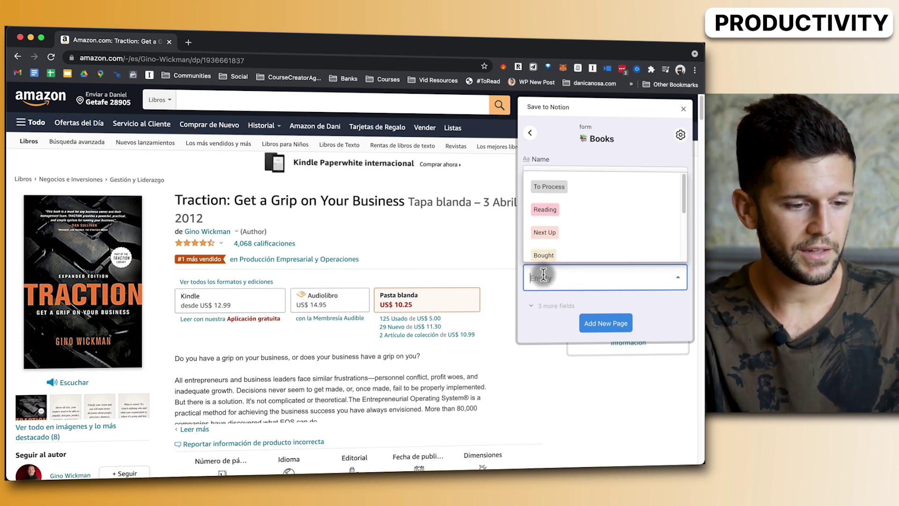
pyautogui.click(560, 187)
pyautogui.click(592, 329)
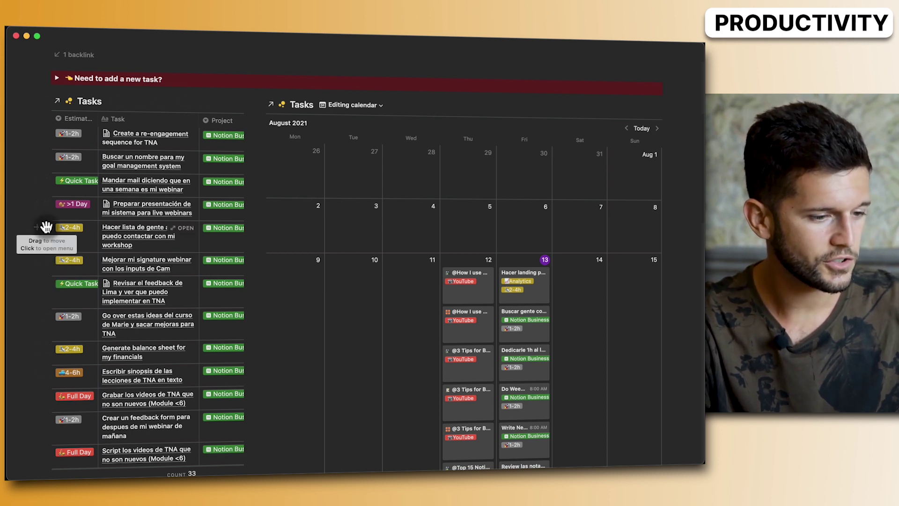
# Drag the fifth task onto Wednesday 11 August, then open the webinar presentation task's Do Date
pyautogui.moveTo(46, 227); pyautogui.dragTo(423, 305)
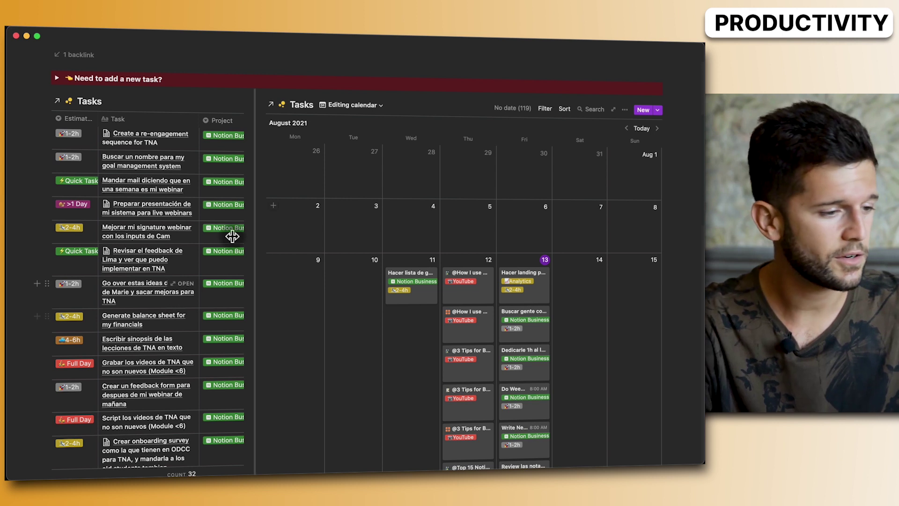
pyautogui.click(181, 211)
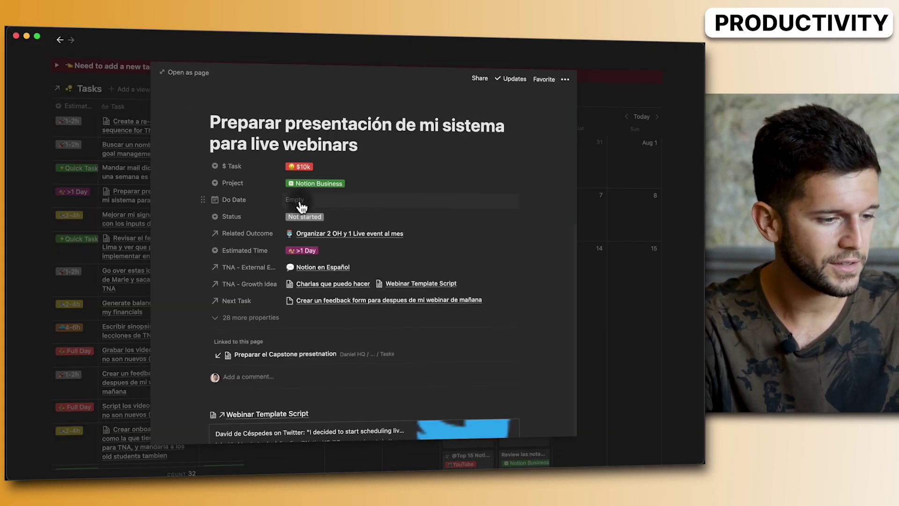
pyautogui.click(296, 200)
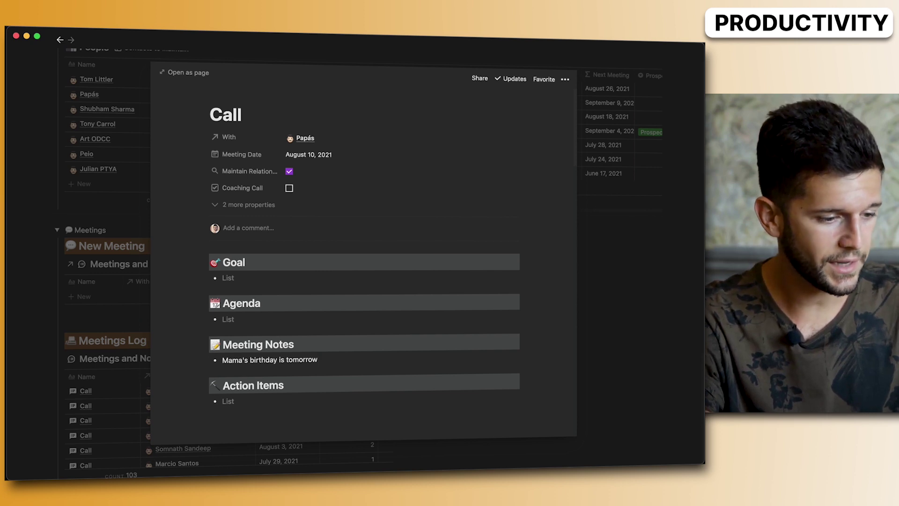
pyautogui.write('@rem')
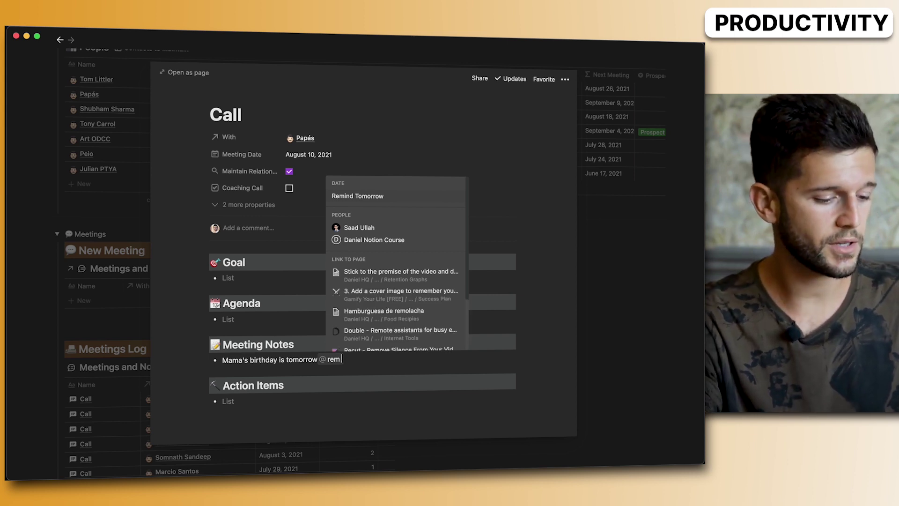
pyautogui.write('tom 9am')
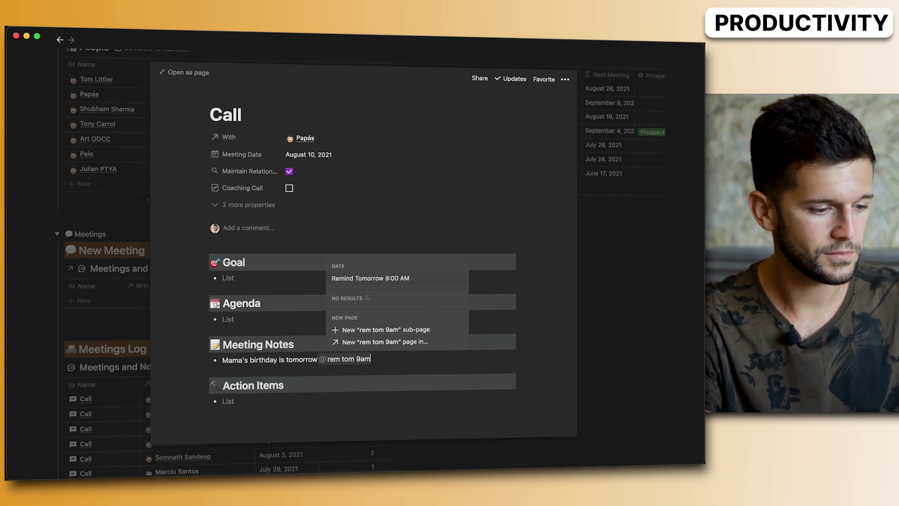
pyautogui.press('Return')
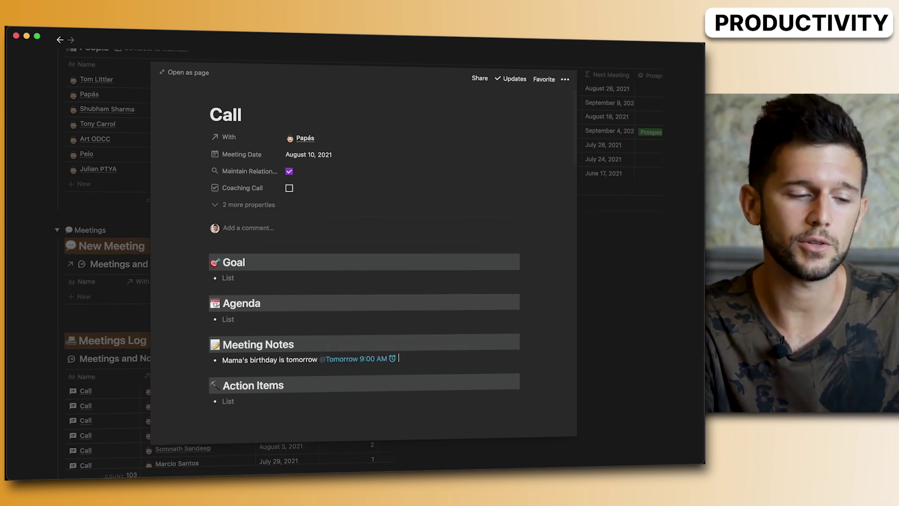
pyautogui.click(350, 362)
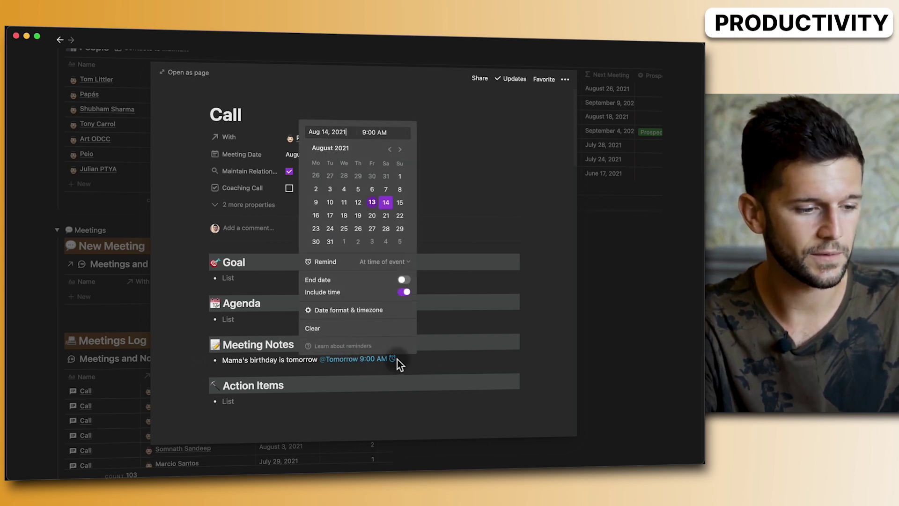
pyautogui.click(416, 359)
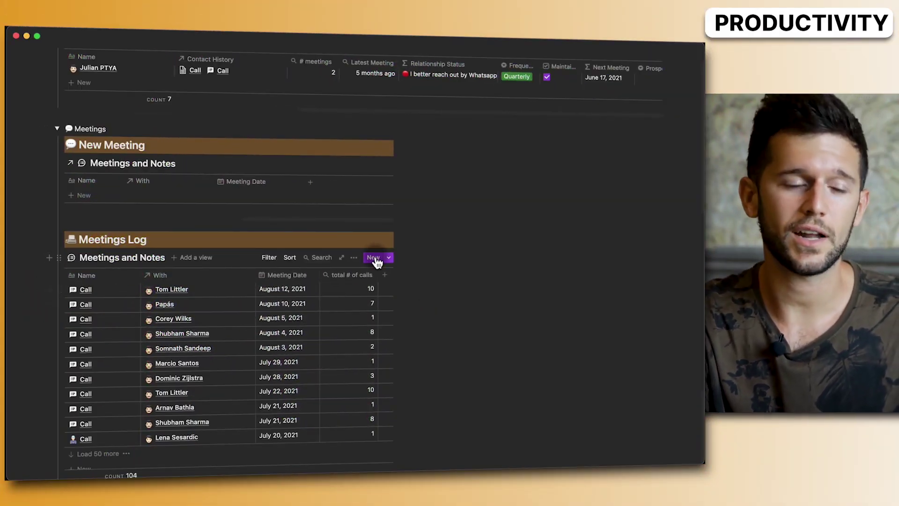
# Add a Call meeting using the Meeting Template, close it, and list the available templates
pyautogui.click(376, 260)
pyautogui.click(307, 278)
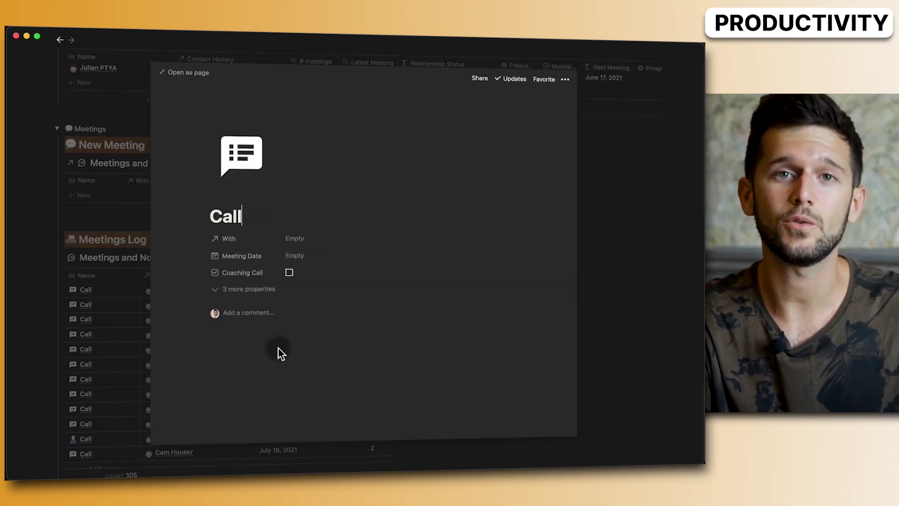
pyautogui.scroll(-3, 255, 374)
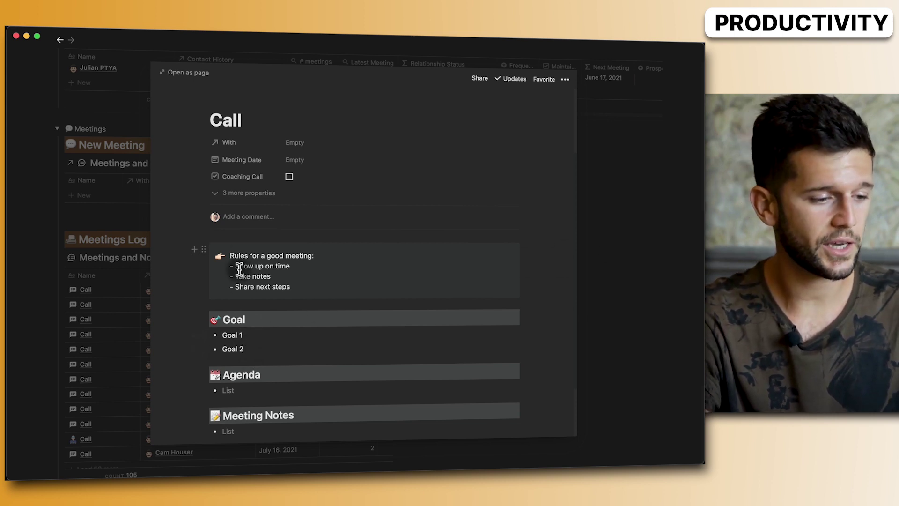
pyautogui.click(632, 270)
pyautogui.click(389, 257)
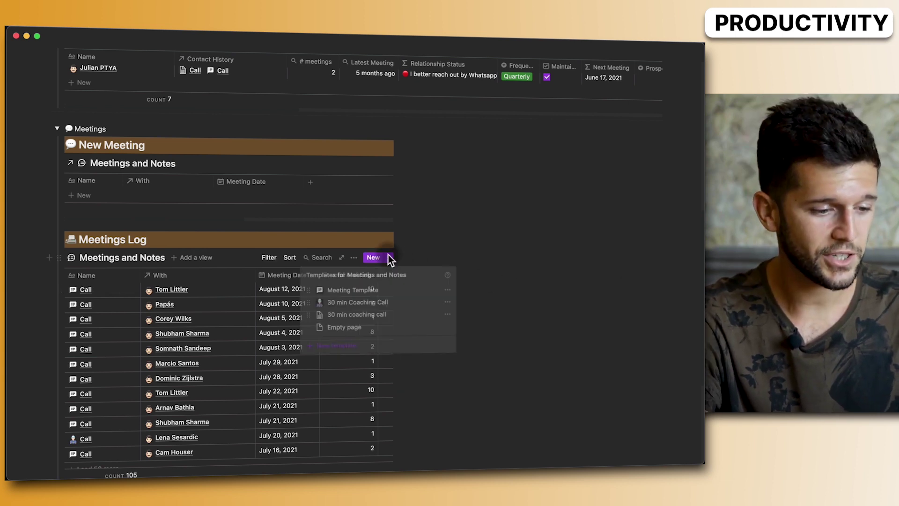
# Edit the Meeting Template and paste the meeting-rules callout as a synced copy
pyautogui.click(449, 290)
pyautogui.click(483, 277)
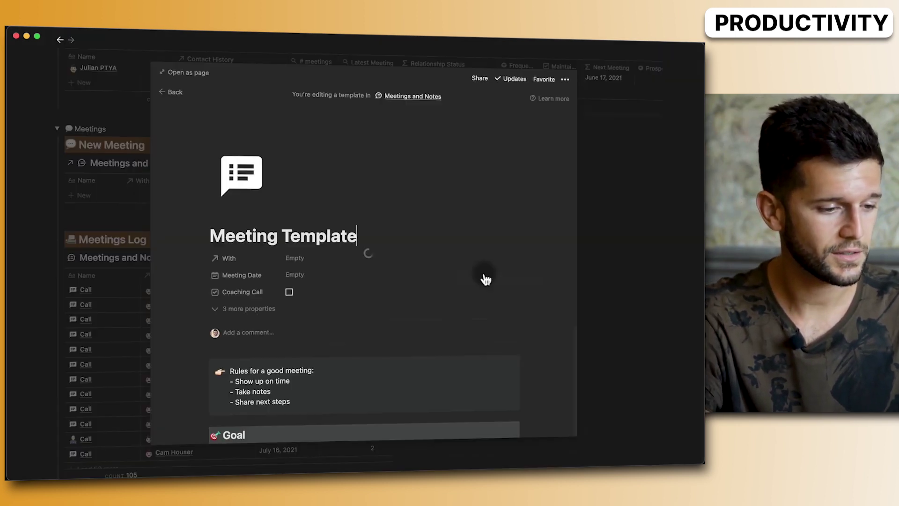
pyautogui.scroll(-3, 261, 296)
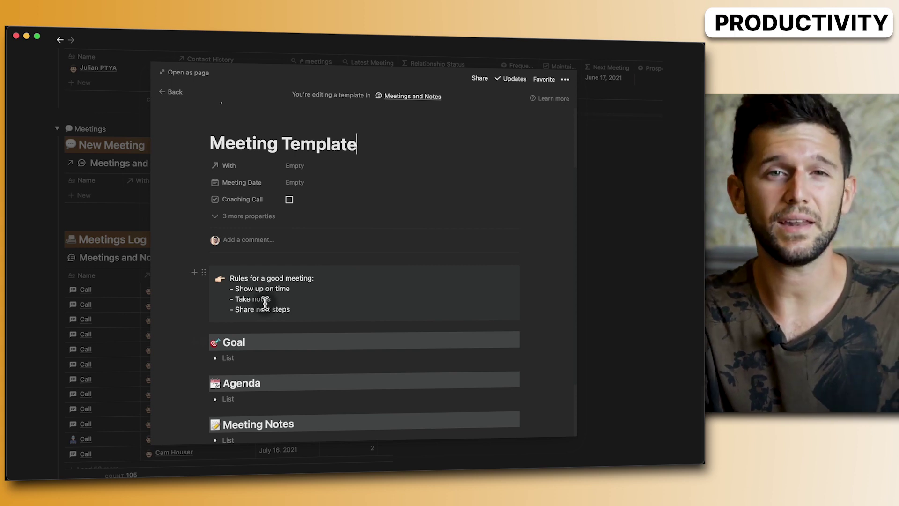
pyautogui.click(193, 272)
pyautogui.press('Escape')
pyautogui.click(199, 274)
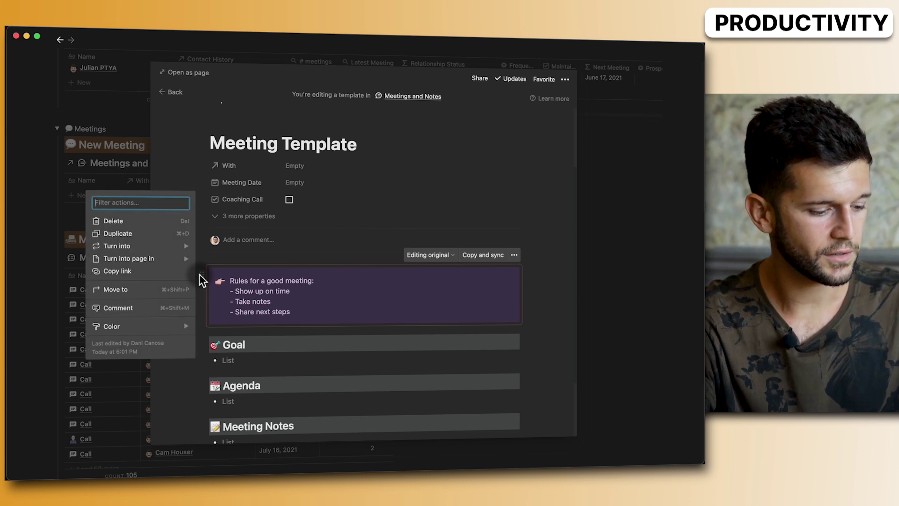
pyautogui.click(359, 295)
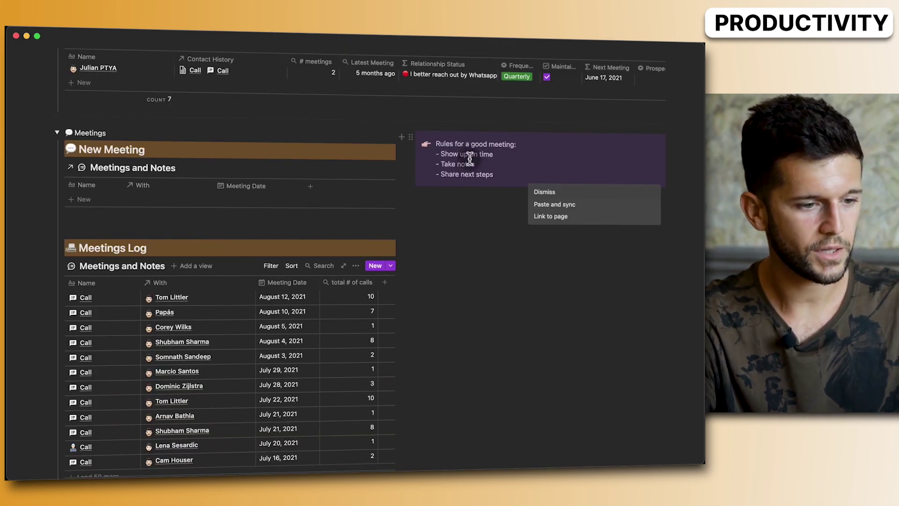
pyautogui.click(543, 201)
# Create a Call meeting from its template listing 'Goal 1' and 'Goal 2', then edit the synced callout
pyautogui.click(376, 261)
pyautogui.click(237, 273)
pyautogui.click(234, 373)
pyautogui.write('Go')
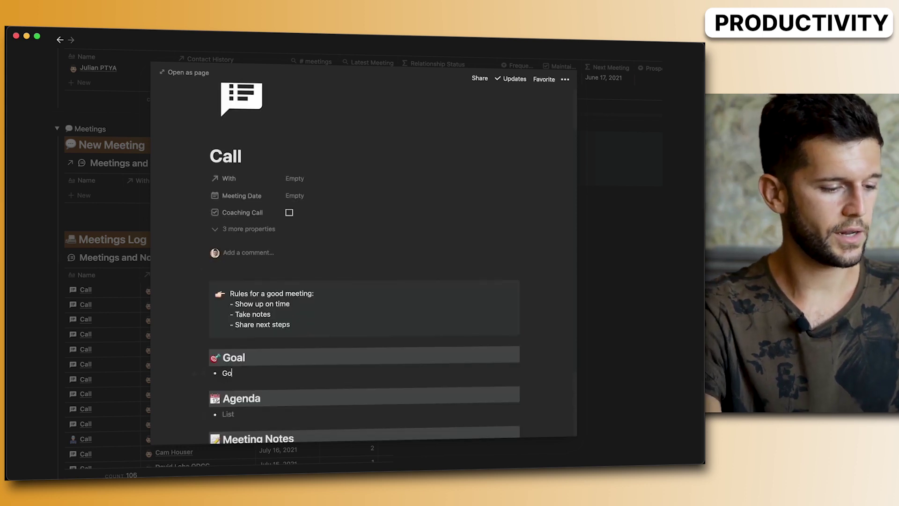
pyautogui.write('al 1')
pyautogui.press('Return')
pyautogui.write('Goal 2')
pyautogui.scroll(-2, 364, 281)
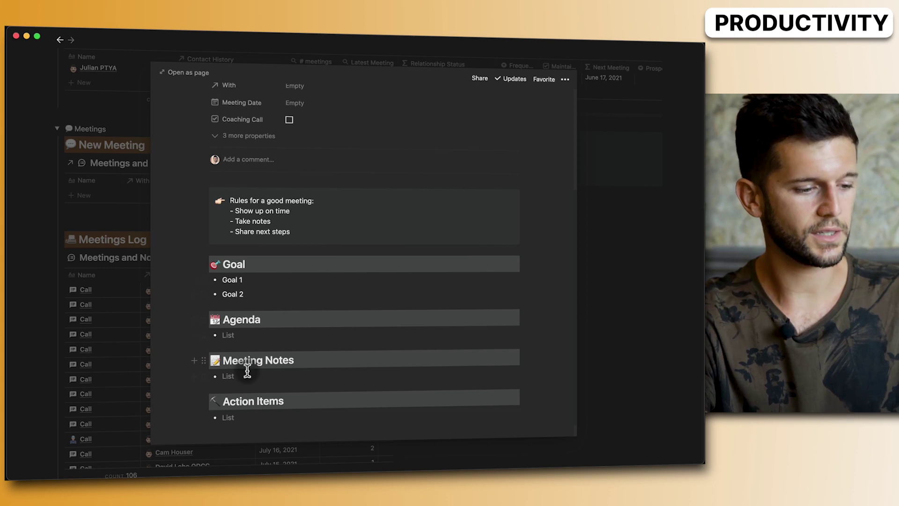
pyautogui.scroll(1, 351, 346)
pyautogui.scroll(1, 352, 346)
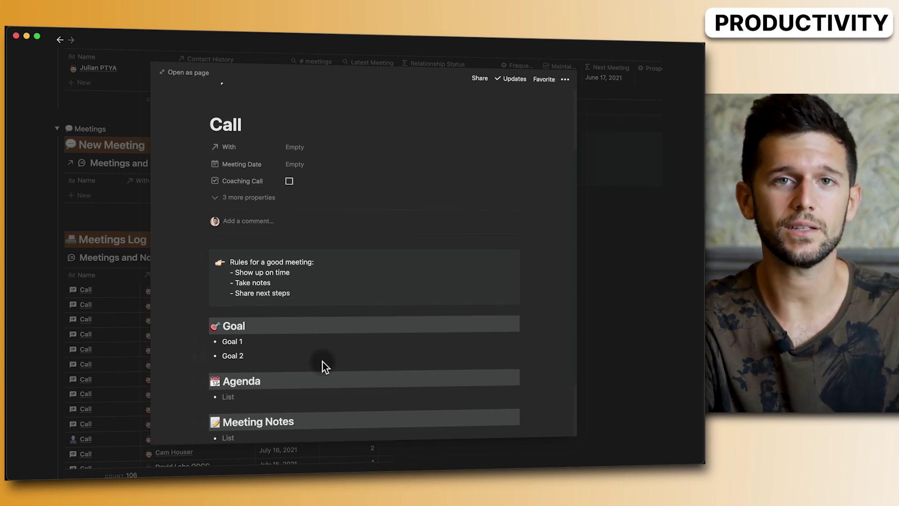
pyautogui.press('Escape')
pyautogui.click(470, 162)
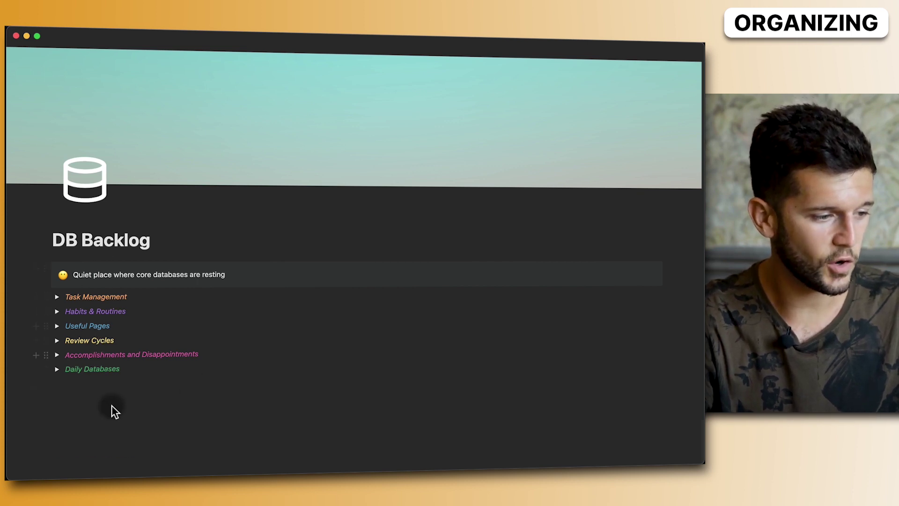
# Expand Task Management, and expand then collapse the Pillars and Habits & Routines sections
pyautogui.click(56, 298)
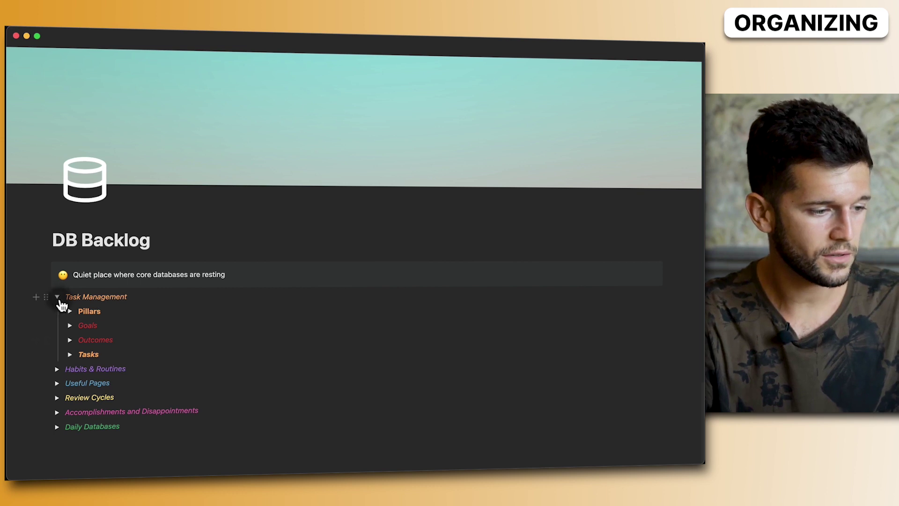
pyautogui.click(70, 312)
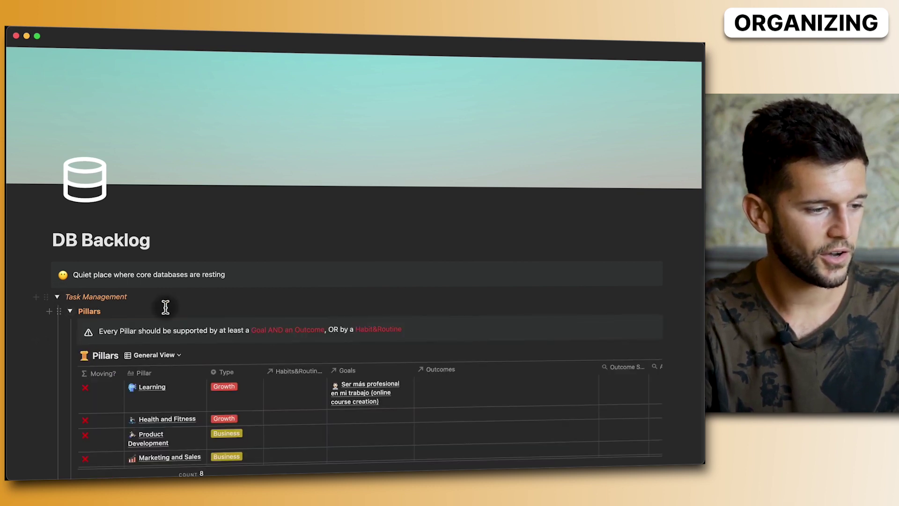
pyautogui.scroll(-3, 165, 307)
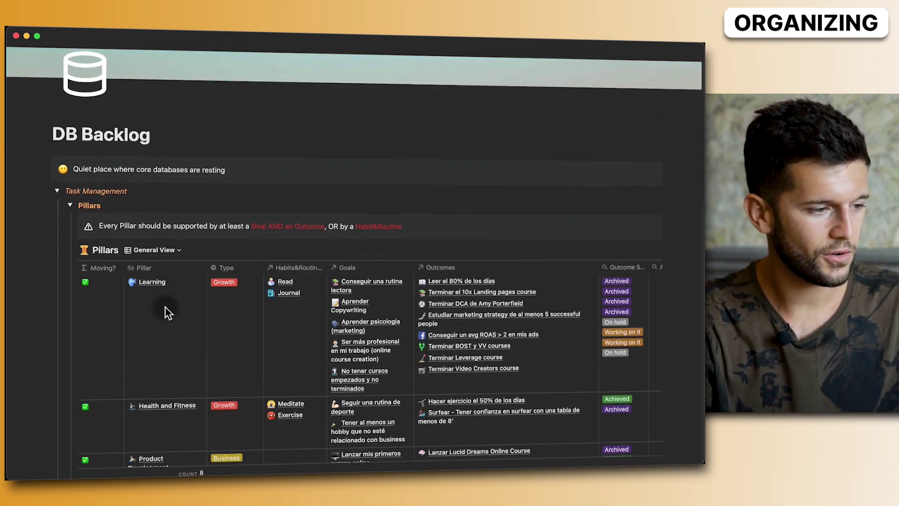
pyautogui.click(70, 206)
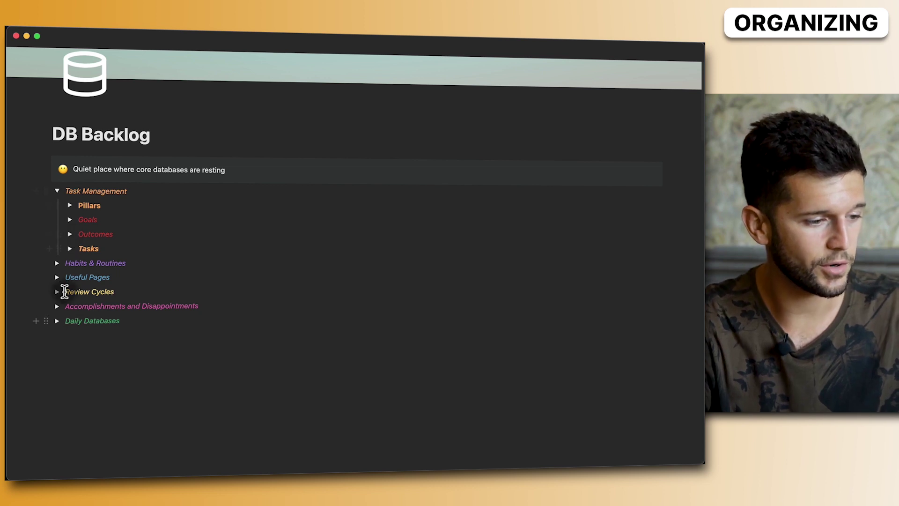
pyautogui.click(56, 263)
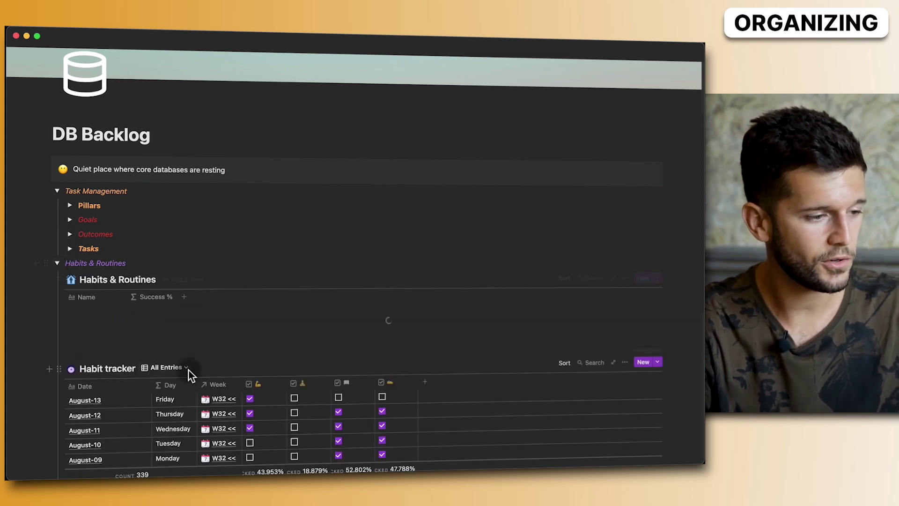
pyautogui.scroll(-2, 102, 246)
pyautogui.click(57, 207)
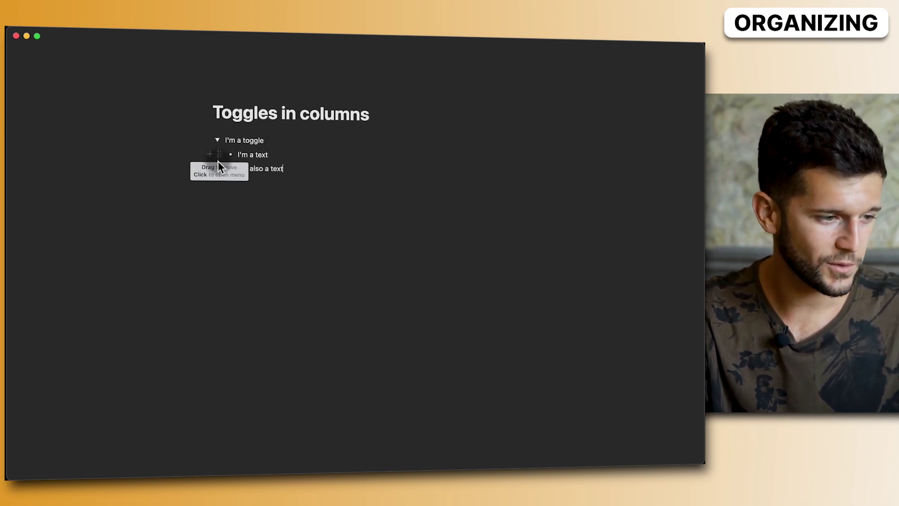
# Drag 'I'm also a text' into a column beside 'I'm a text', undo it, and add a sub-page
pyautogui.moveTo(218, 168); pyautogui.dragTo(293, 174)
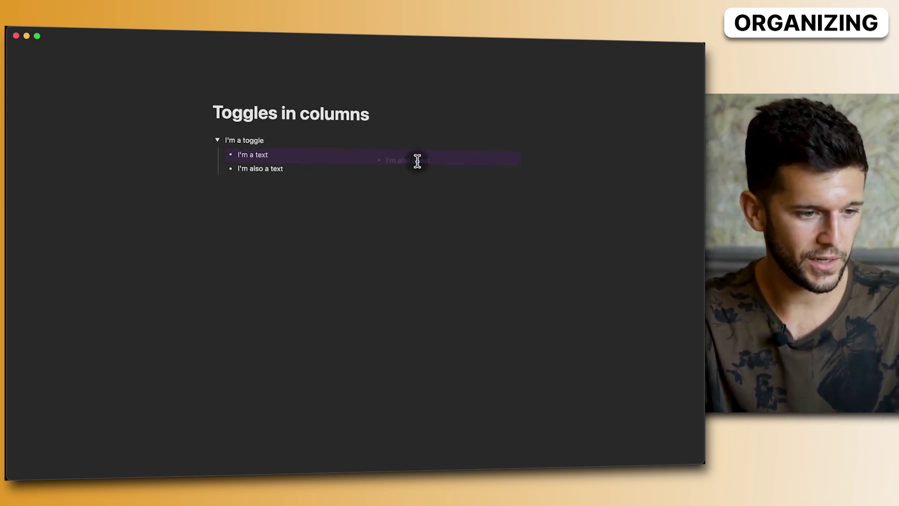
pyautogui.moveTo(521, 158); pyautogui.dragTo(525, 158)
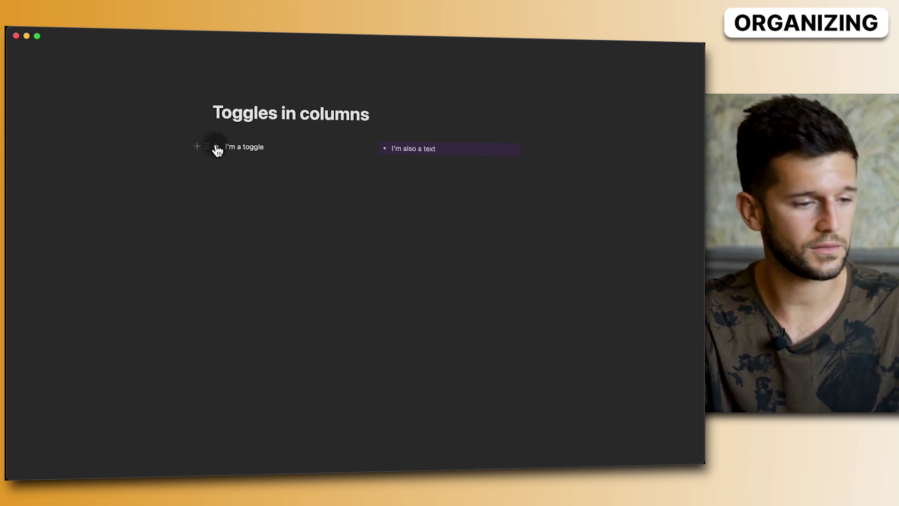
pyautogui.press('super+z')
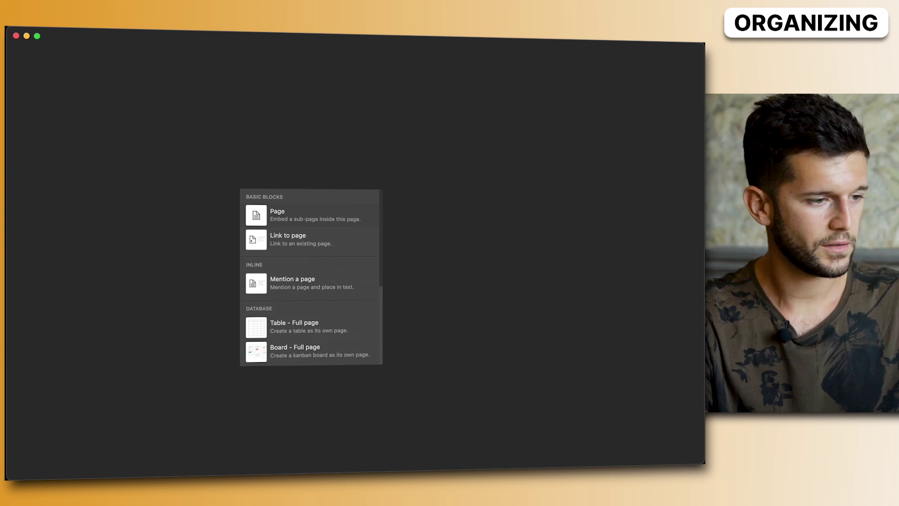
pyautogui.press('Return')
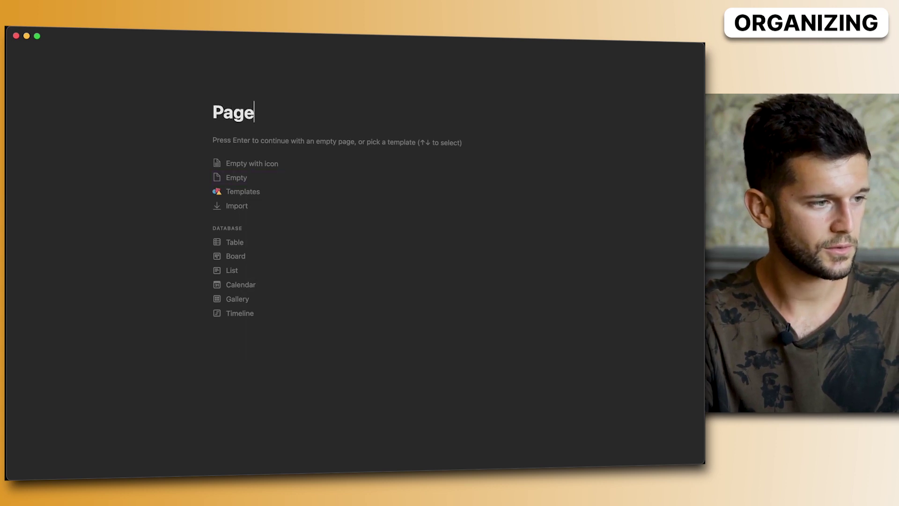
# Move 'I'm a text' into the Page sub-page and place 'I'm also a text' in a column beside it
pyautogui.click(116, 40)
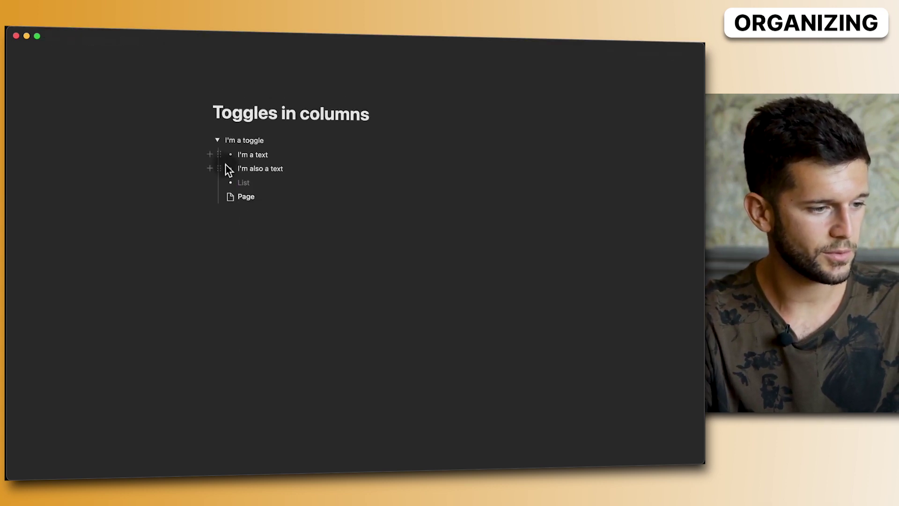
pyautogui.moveTo(221, 156); pyautogui.dragTo(244, 209)
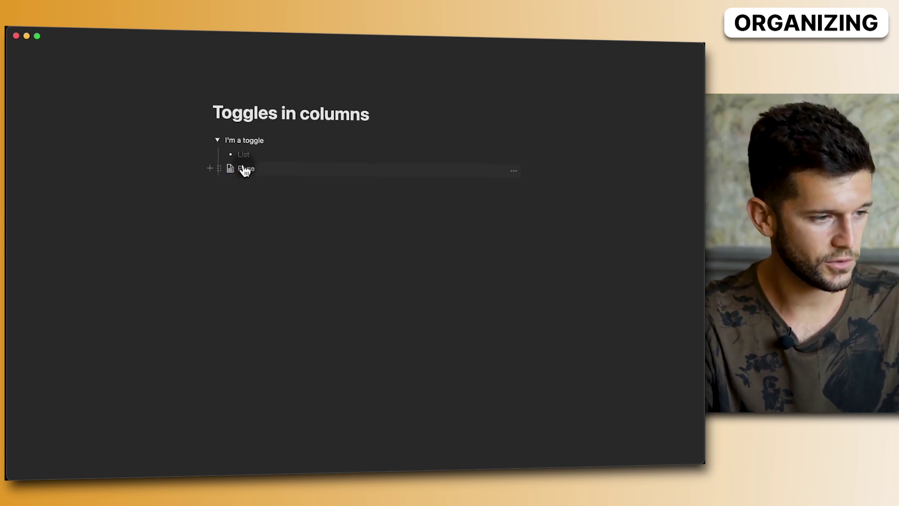
pyautogui.click(245, 169)
pyautogui.moveTo(216, 161); pyautogui.dragTo(384, 150)
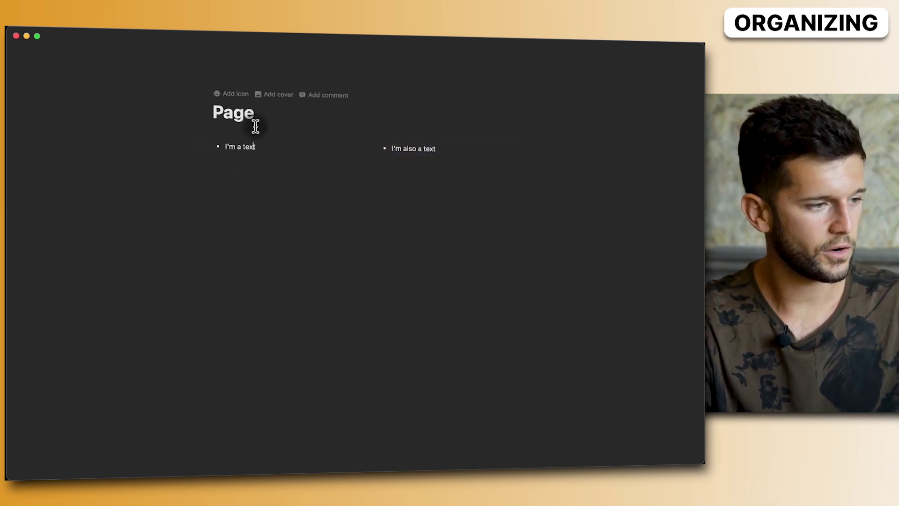
# Back on Toggles in columns, turn the Page block into text, erase its label, and collapse the toggle
pyautogui.click(108, 41)
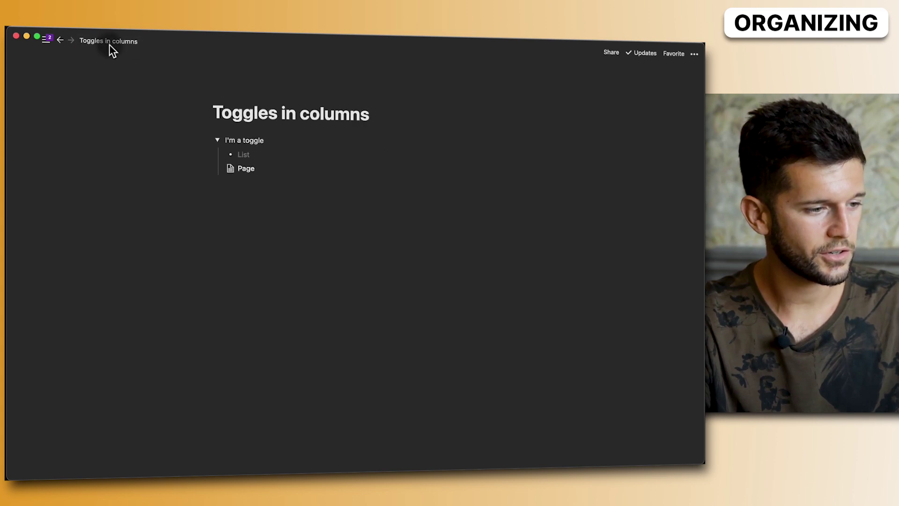
pyautogui.click(219, 168)
pyautogui.moveTo(187, 147)
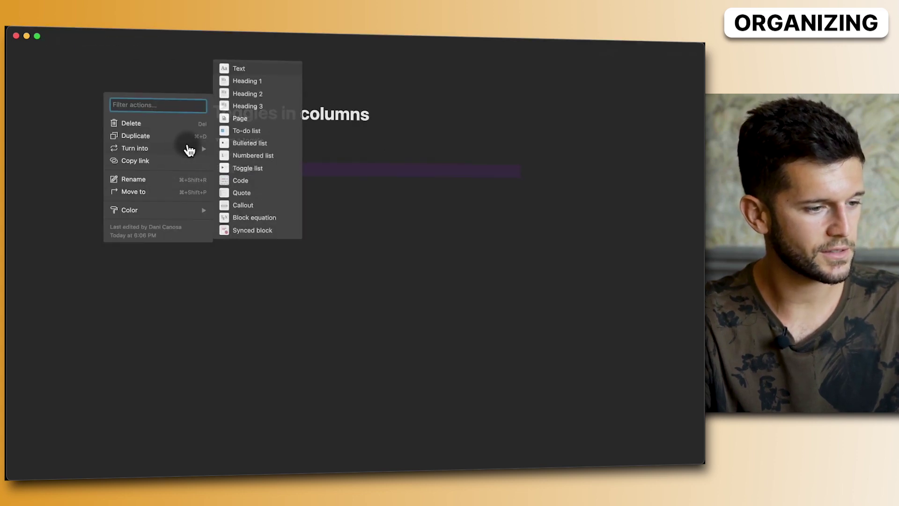
pyautogui.click(244, 71)
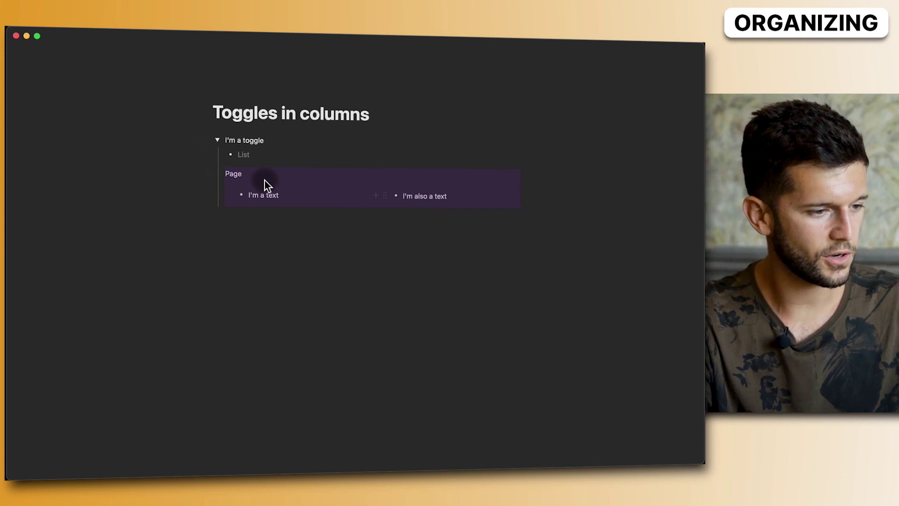
pyautogui.click(250, 176)
pyautogui.press('BackSpace')
pyautogui.press('BackSpace')
pyautogui.press('BackSpace')
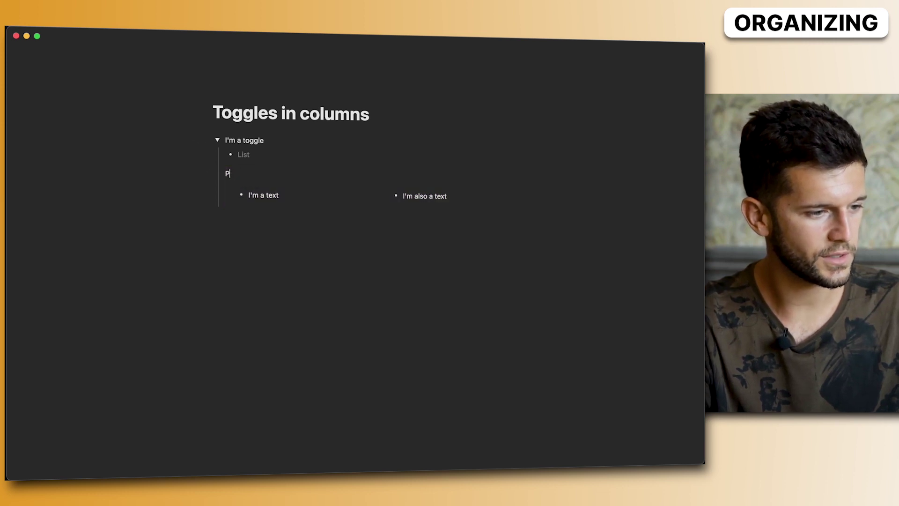
pyautogui.press('BackSpace')
pyautogui.press('BackSpace')
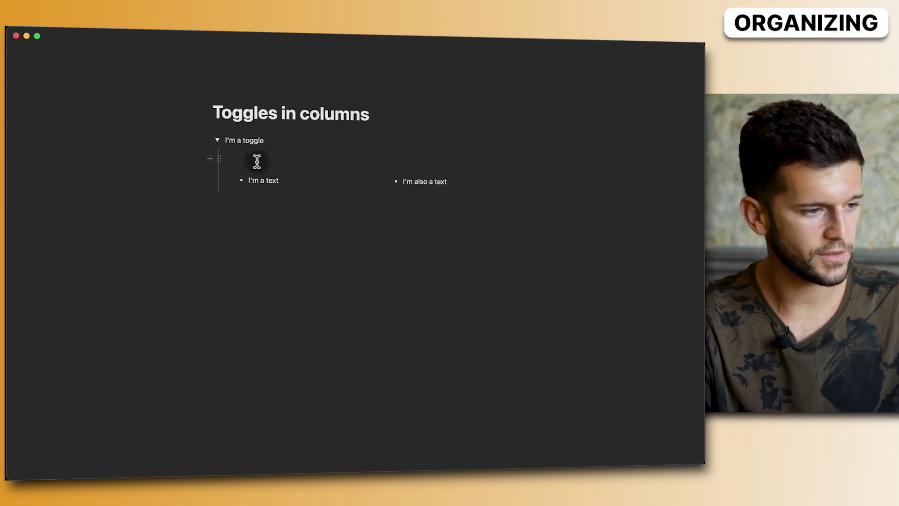
pyautogui.click(213, 140)
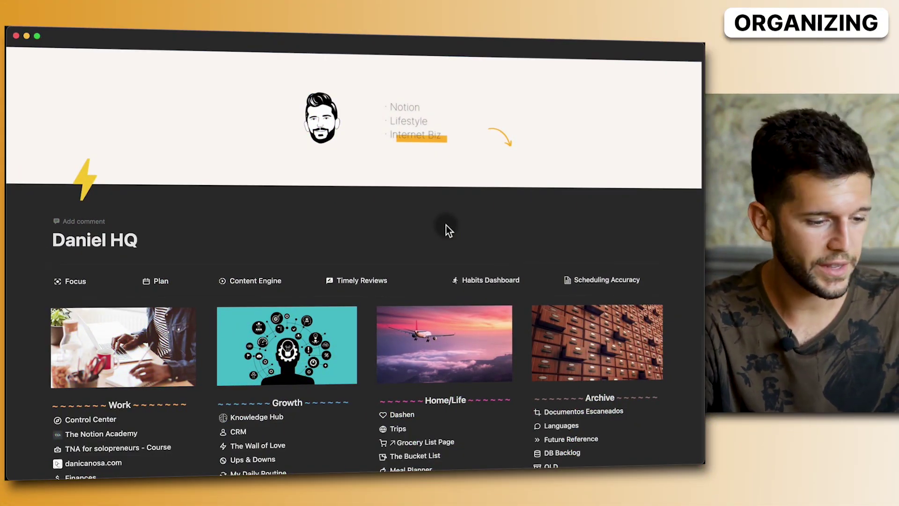
# Open The Notion Academy and its Branding page under Marketing/Sales, then go back to Daniel HQ
pyautogui.scroll(-2, 446, 225)
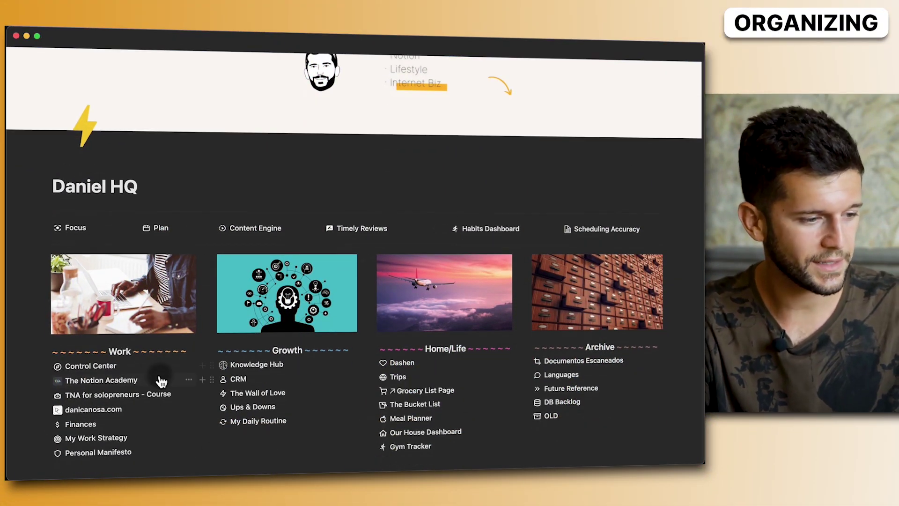
pyautogui.click(125, 378)
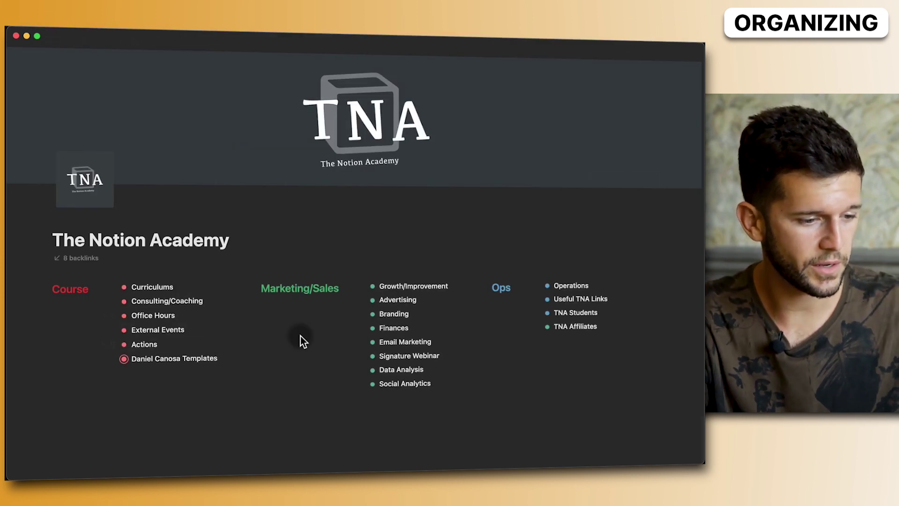
pyautogui.click(398, 315)
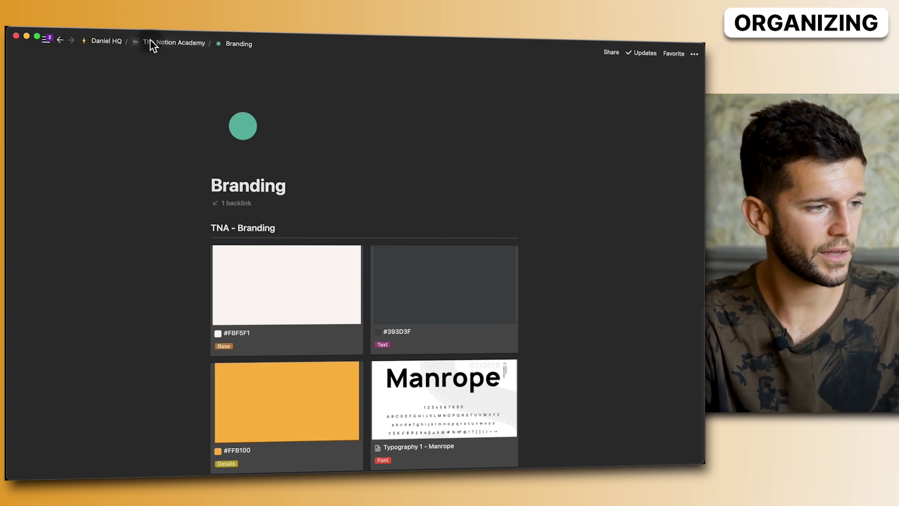
pyautogui.click(111, 40)
pyautogui.scroll(-3, 422, 257)
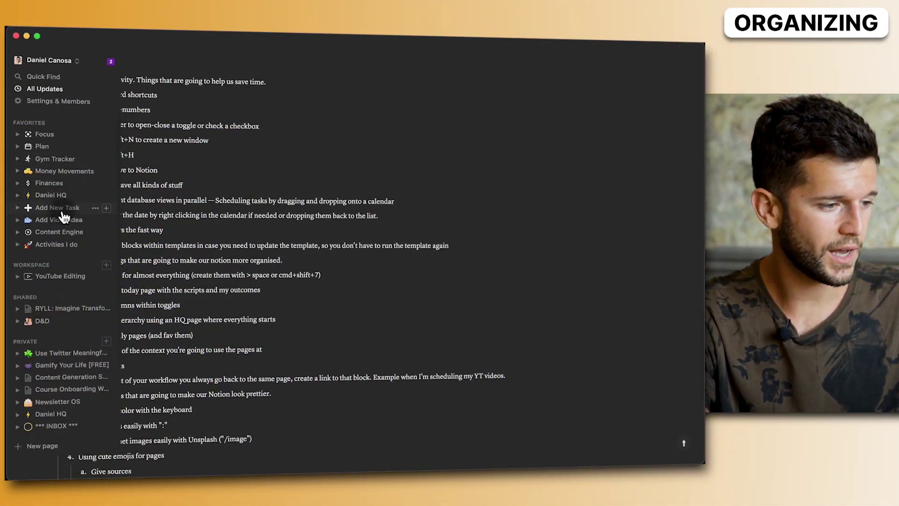
# Open the Add New Task page from the sidebar
pyautogui.click(58, 208)
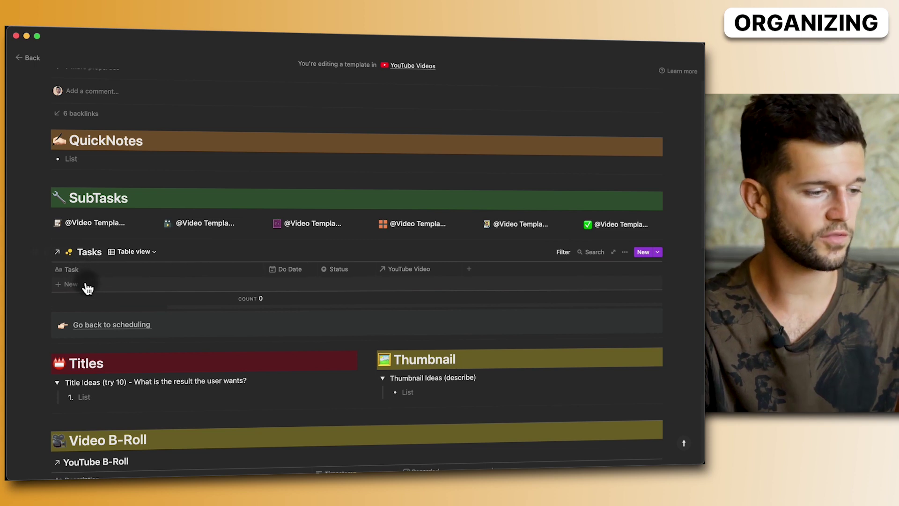
# Add a 'Subtask 1' row to the Tasks table, then follow the Go back to scheduling link
pyautogui.click(96, 293)
pyautogui.write('Subtask 1')
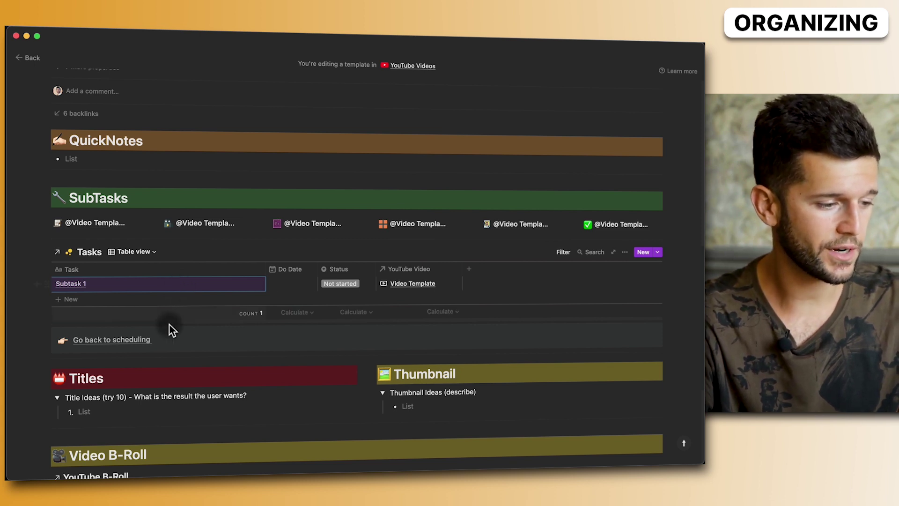
pyautogui.click(90, 340)
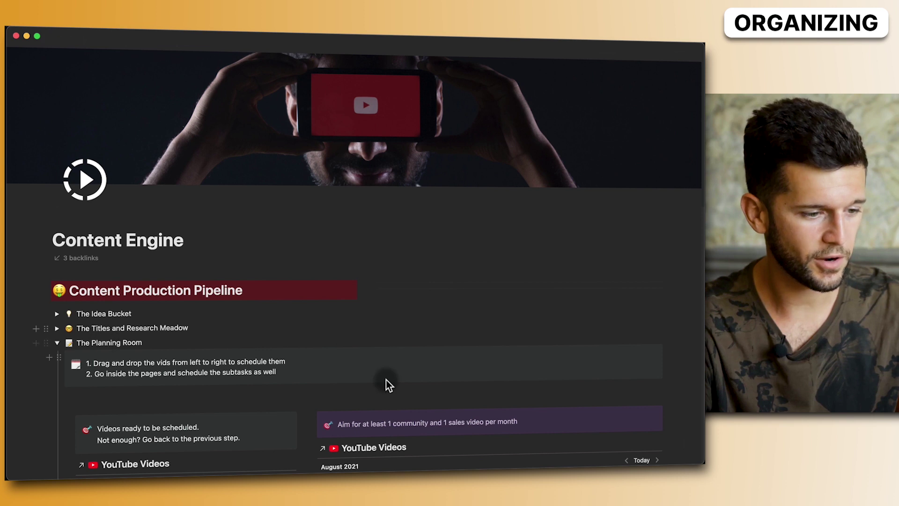
# Copy a link to the scheduling block on the Content Engine page
pyautogui.scroll(-10, 386, 381)
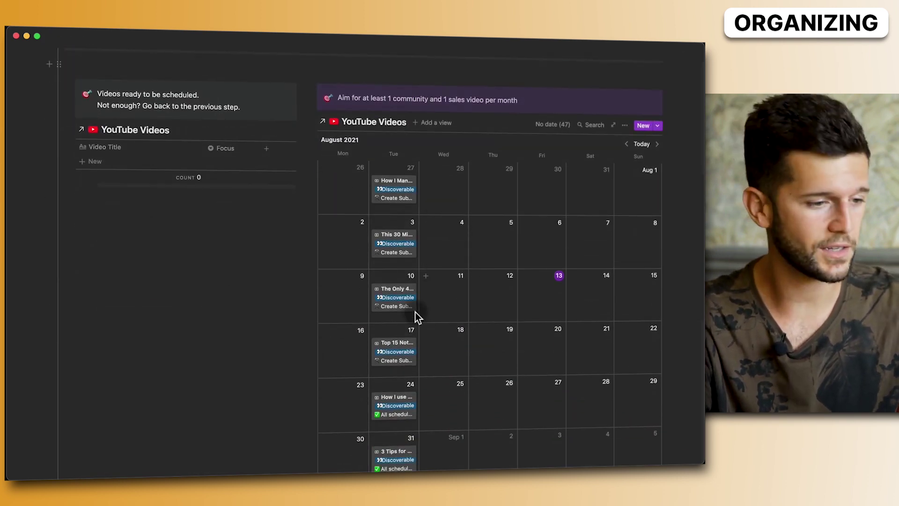
pyautogui.scroll(2, 415, 312)
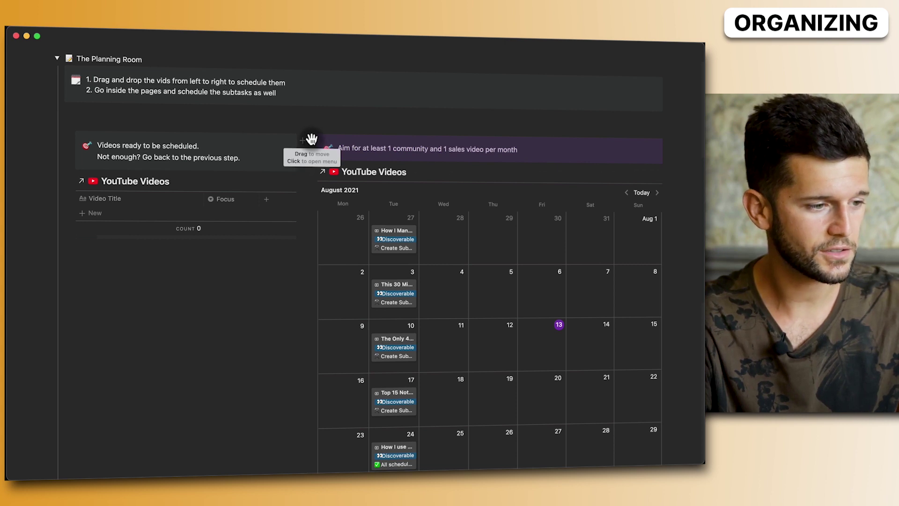
pyautogui.click(312, 139)
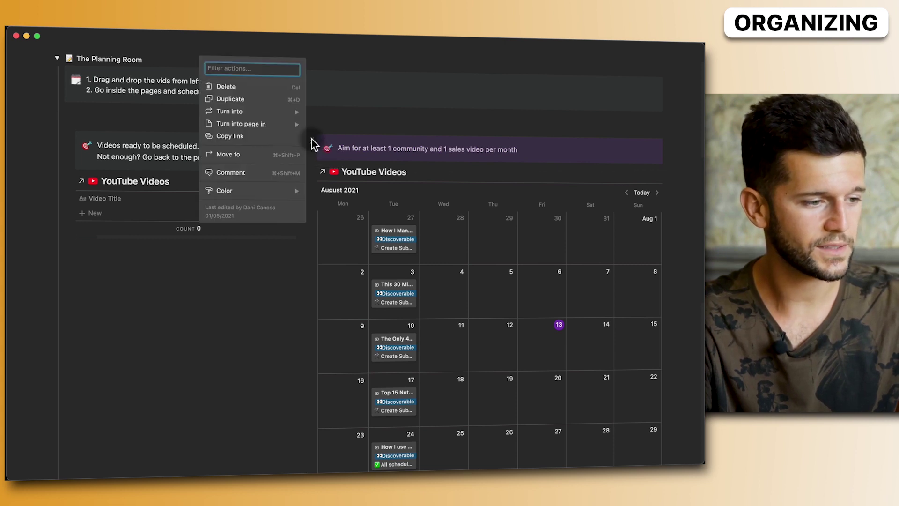
pyautogui.click(229, 137)
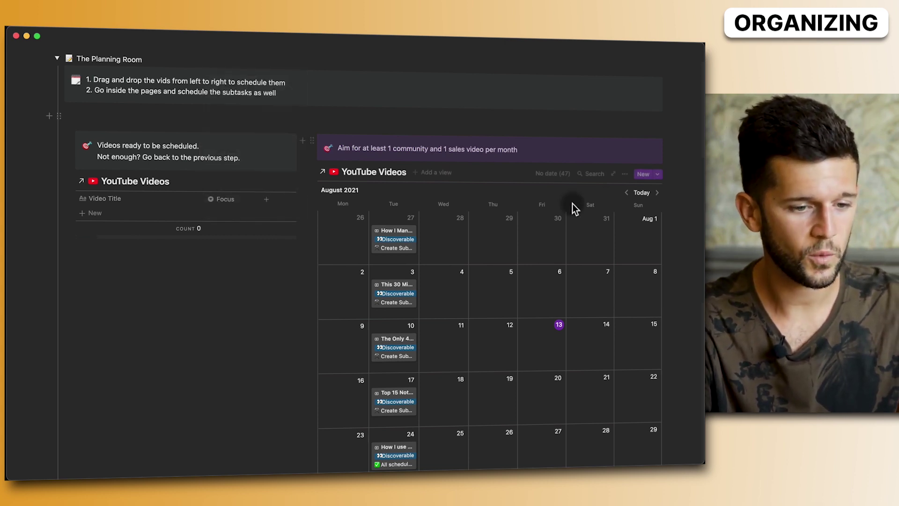
# Open the YouTube Videos 'Video Template' for editing from the New dropdown
pyautogui.click(659, 175)
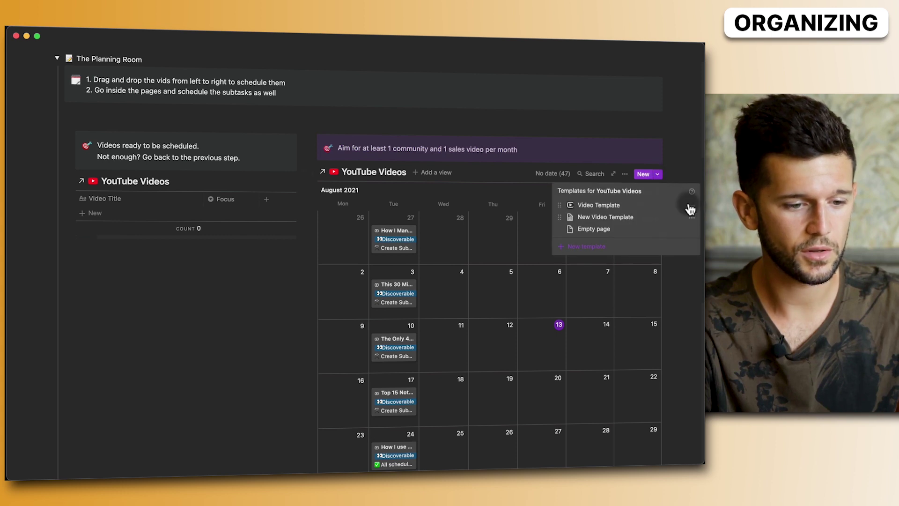
pyautogui.click(691, 205)
pyautogui.click(657, 196)
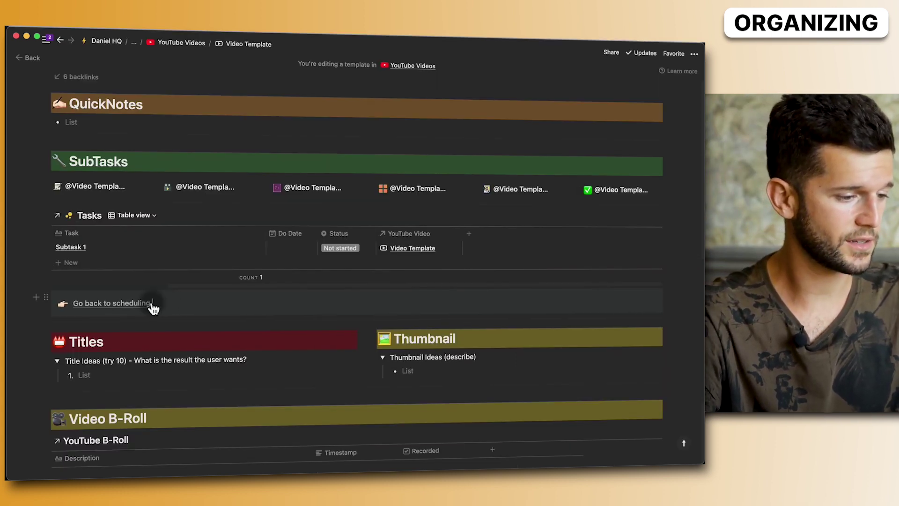
# Link the 'Go back to scheduling' text to the copied Content Engine block and follow it
pyautogui.tripleClick(77, 305)
pyautogui.click(102, 286)
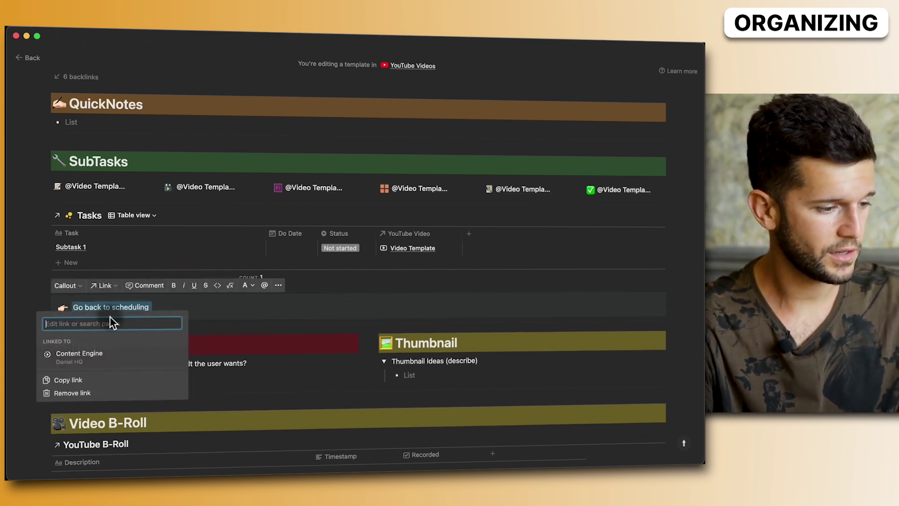
pyautogui.press('super+v')
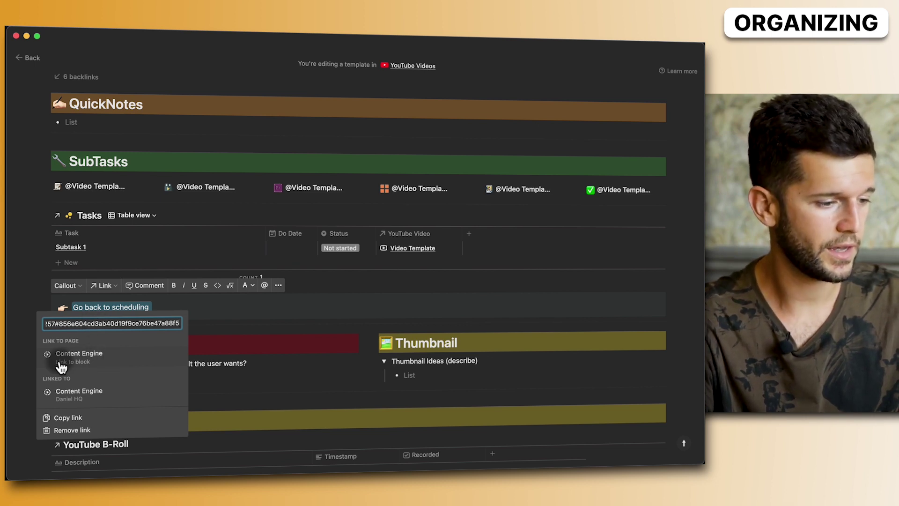
pyautogui.click(101, 359)
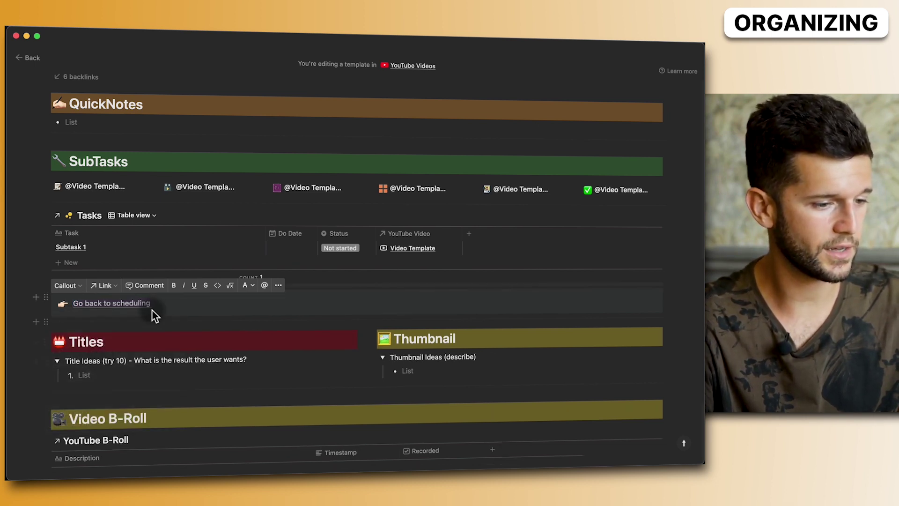
pyautogui.click(137, 303)
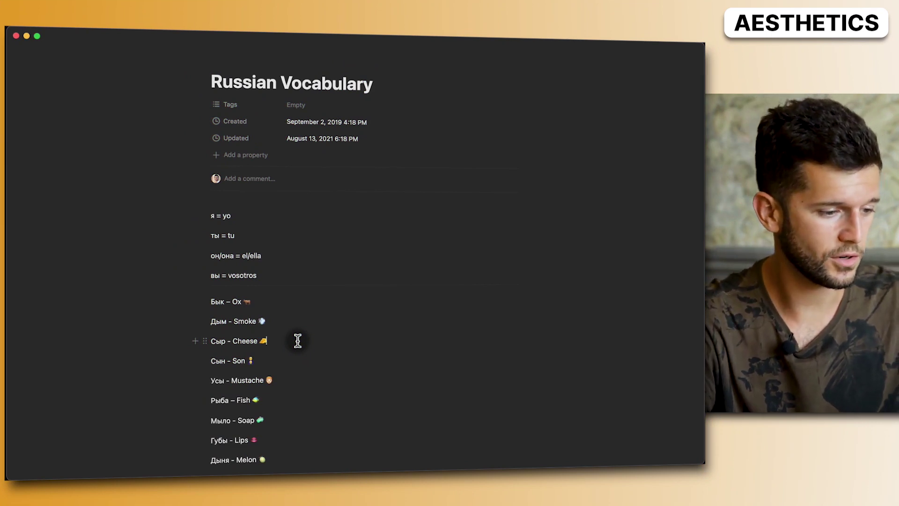
# Color the 'Сыр - Cheese' line red
pyautogui.click(205, 340)
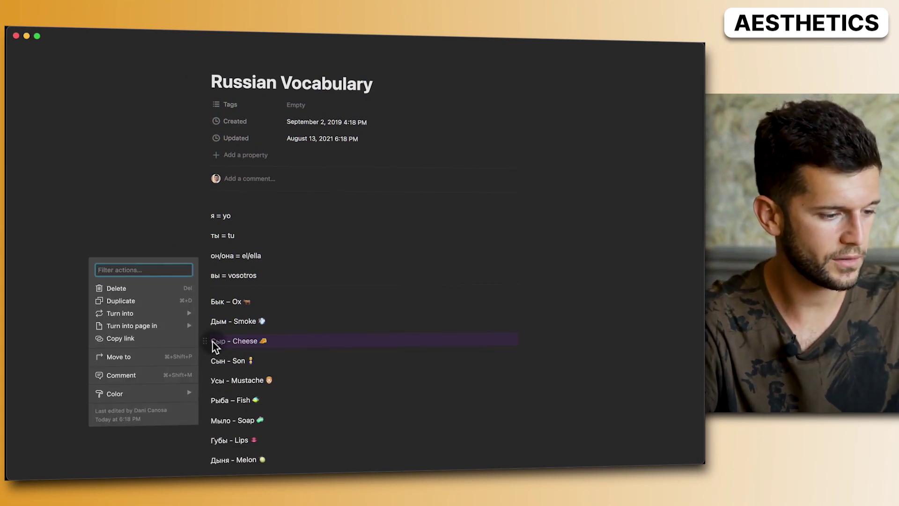
pyautogui.click(125, 395)
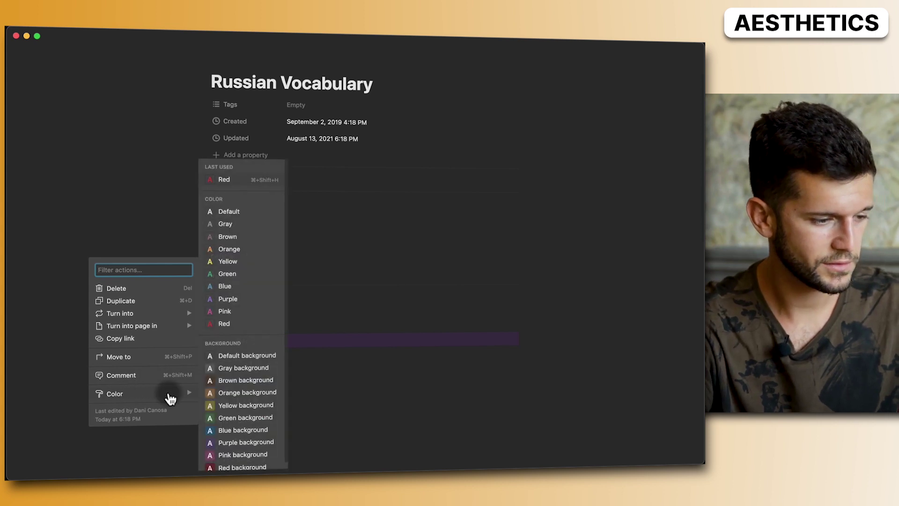
pyautogui.click(223, 324)
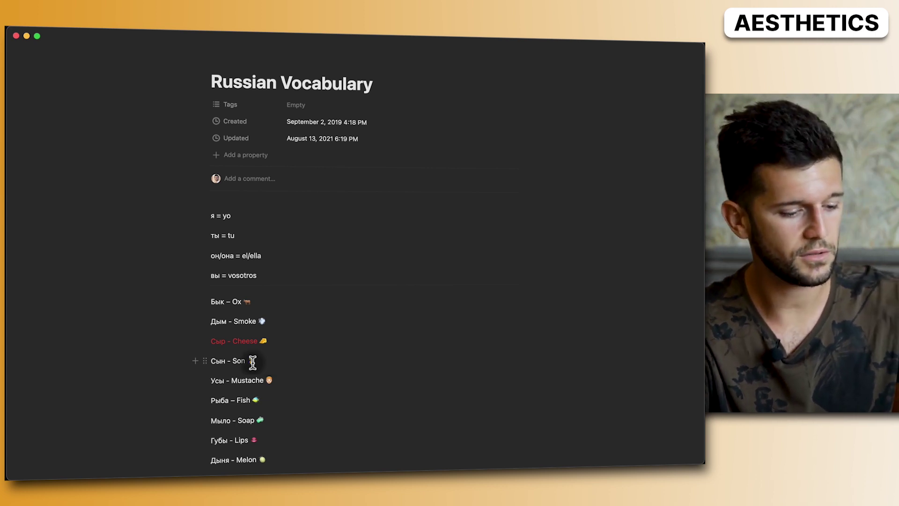
# Make the 'Сын - Son' line yellow with the /yellow command
pyautogui.click(274, 369)
pyautogui.write('/y')
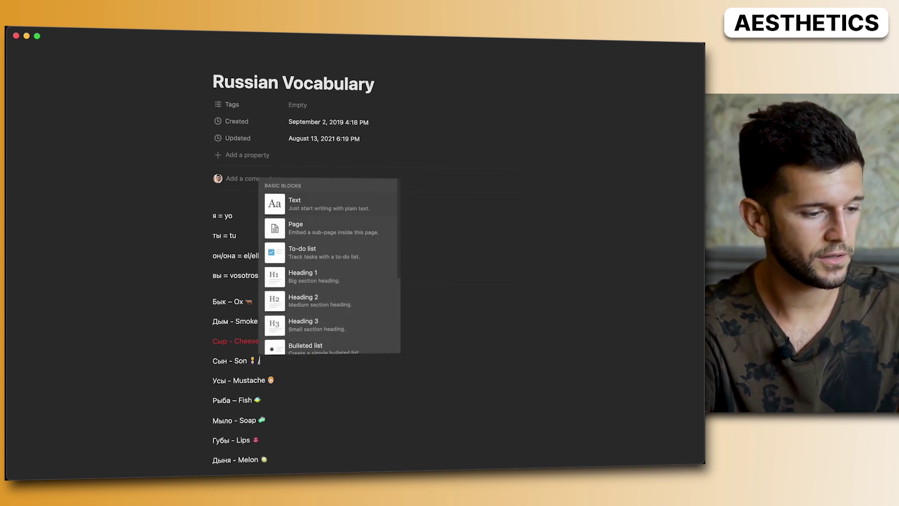
pyautogui.write('ellow')
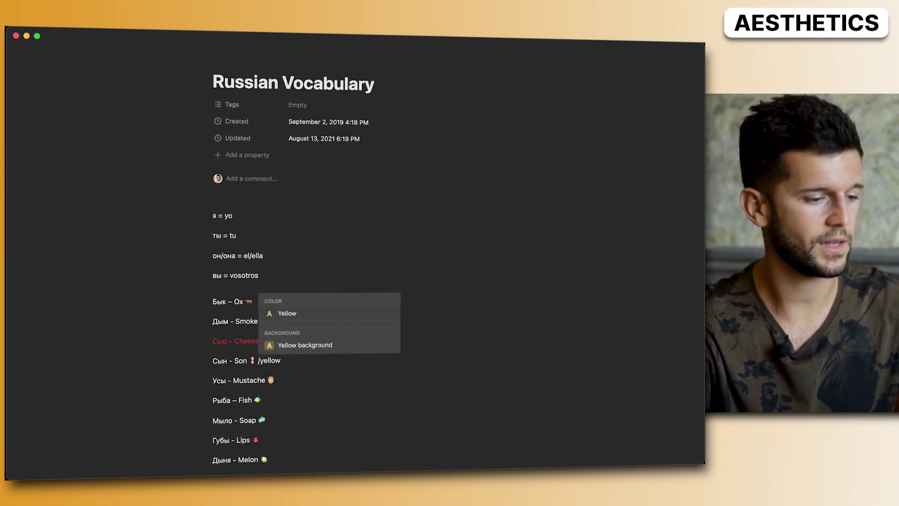
pyautogui.press('Return')
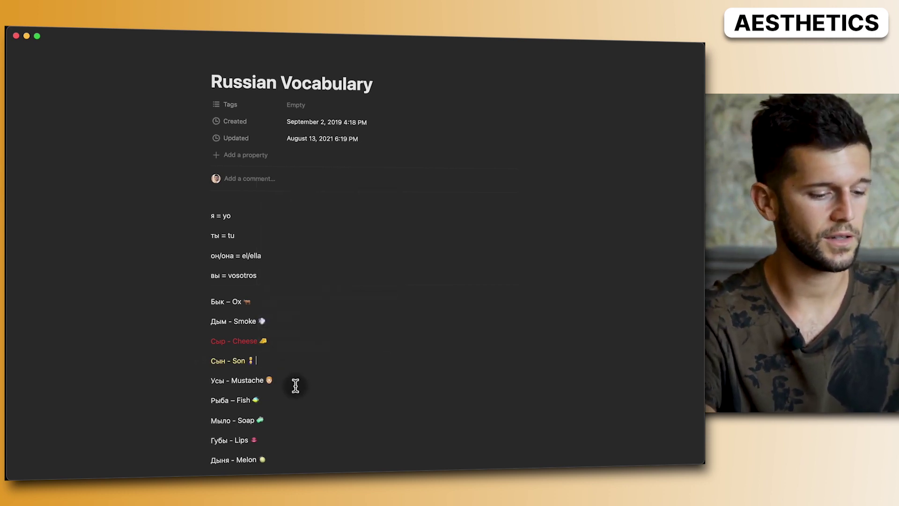
# Give the Mustache line a yellow background
pyautogui.write('/')
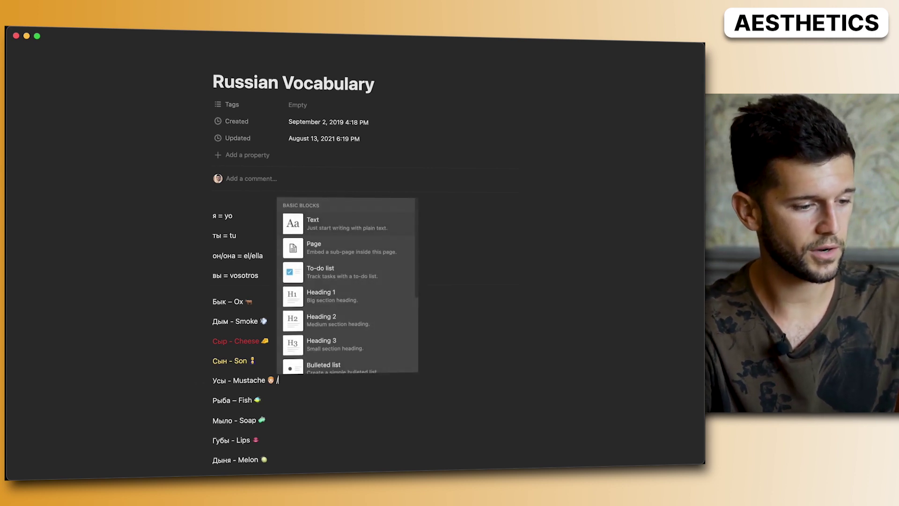
pyautogui.write('back yo')
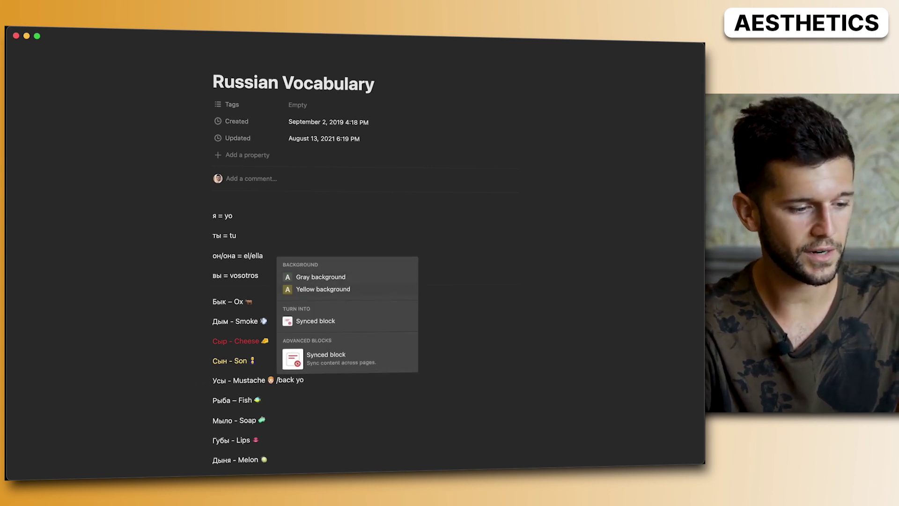
pyautogui.click(323, 290)
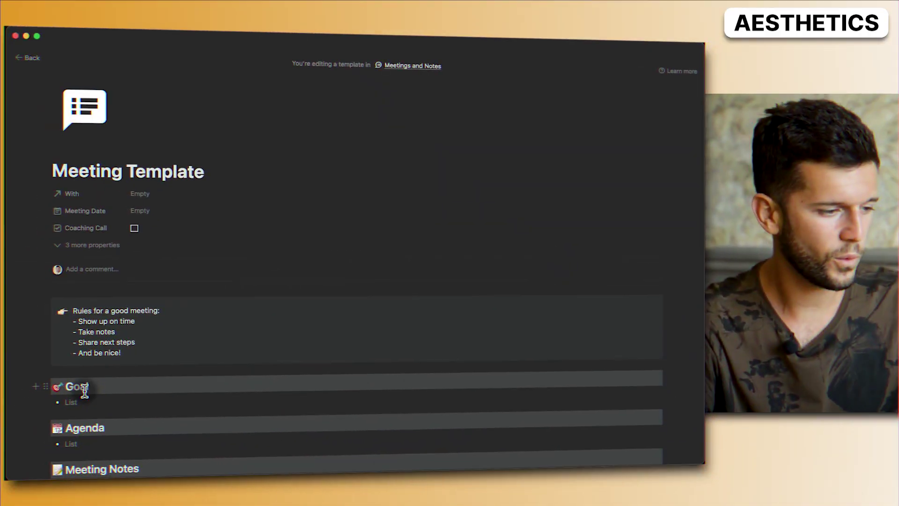
# Append a fish emoji to the Meeting Notes heading using :fish
pyautogui.scroll(-5, 84, 391)
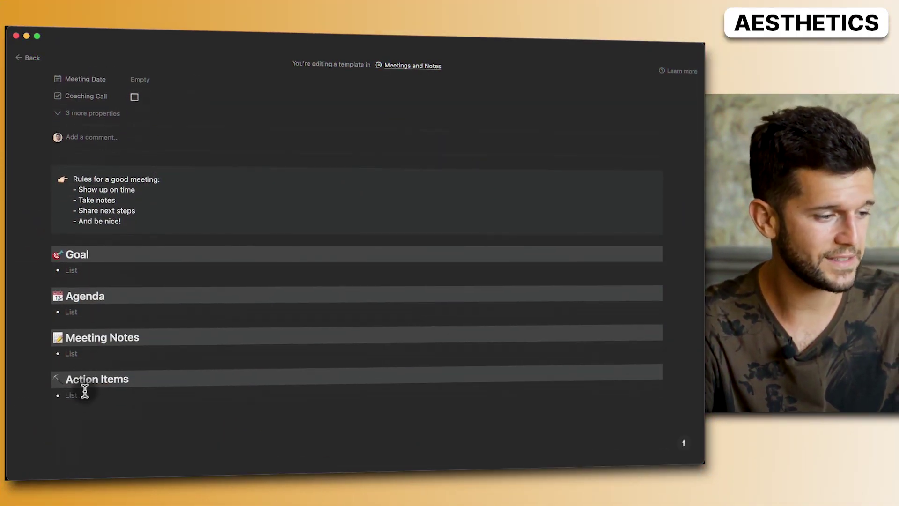
pyautogui.scroll(-1, 84, 391)
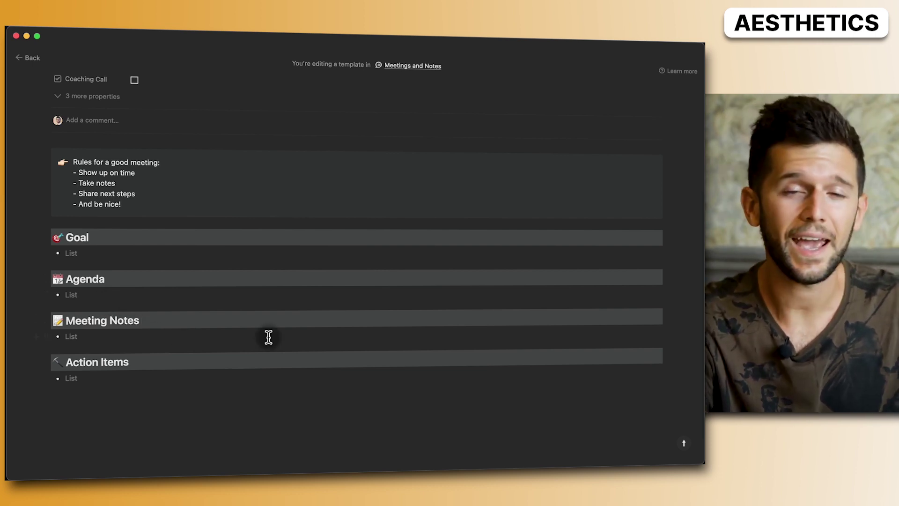
pyautogui.click(268, 320)
pyautogui.write(':')
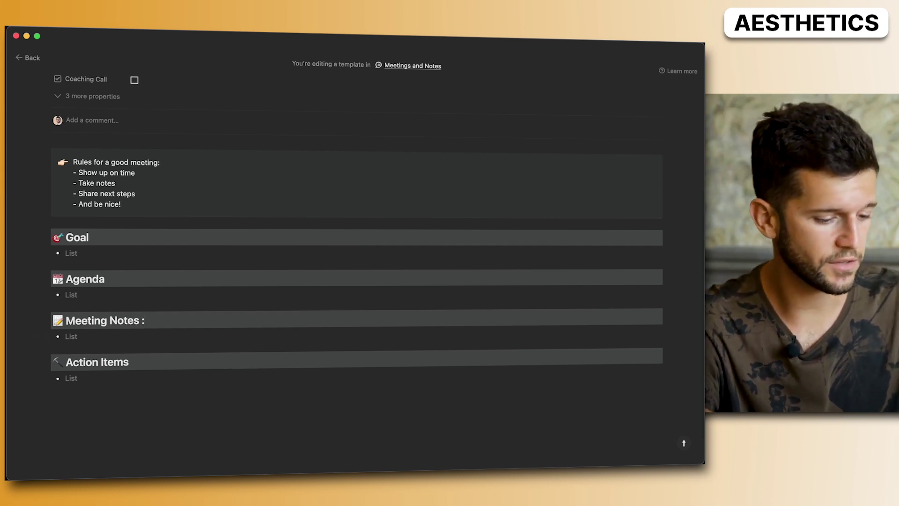
pyautogui.write('fish')
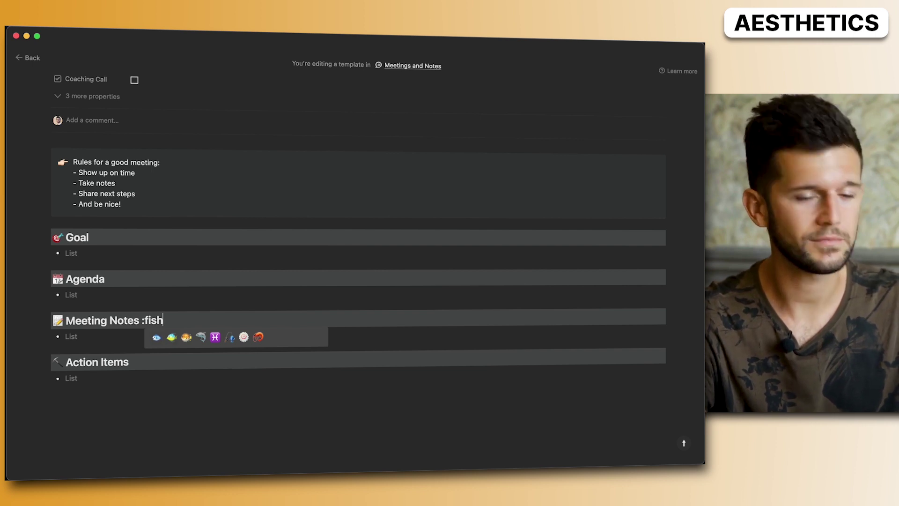
pyautogui.press('Return')
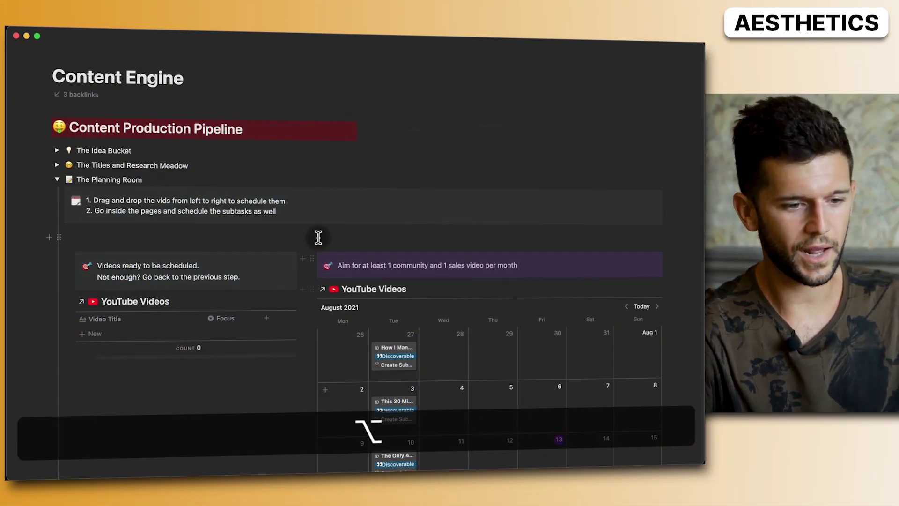
# Show Unsplash photo options for changing the Content Engine cover
pyautogui.scroll(5, 317, 237)
pyautogui.moveTo(596, 151)
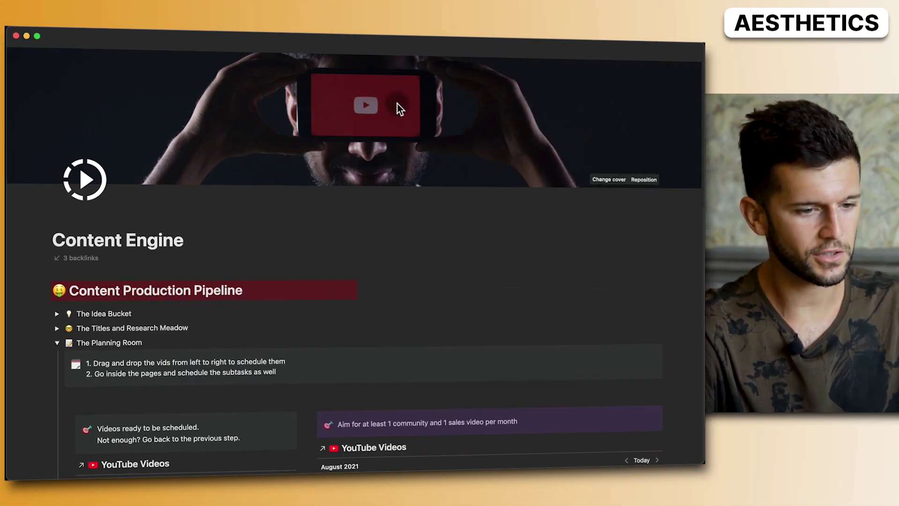
pyautogui.click(609, 180)
pyautogui.click(569, 194)
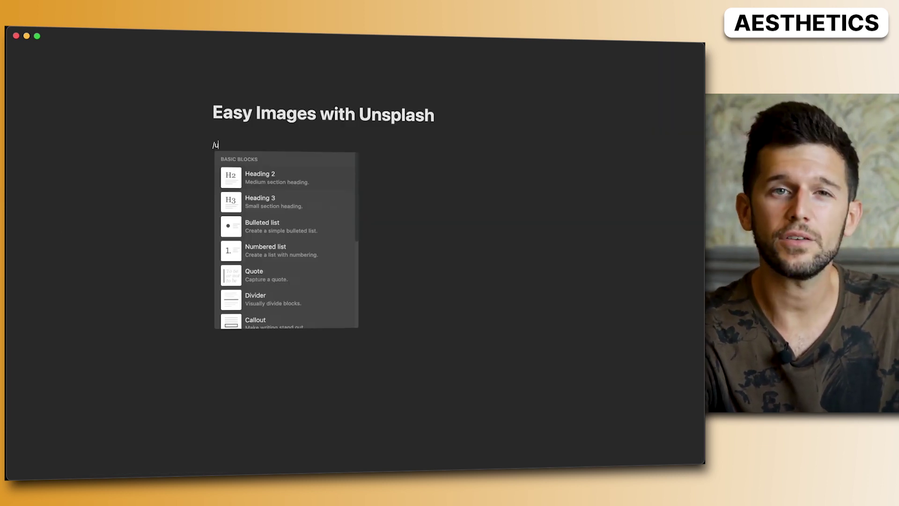
pyautogui.press('BackSpace')
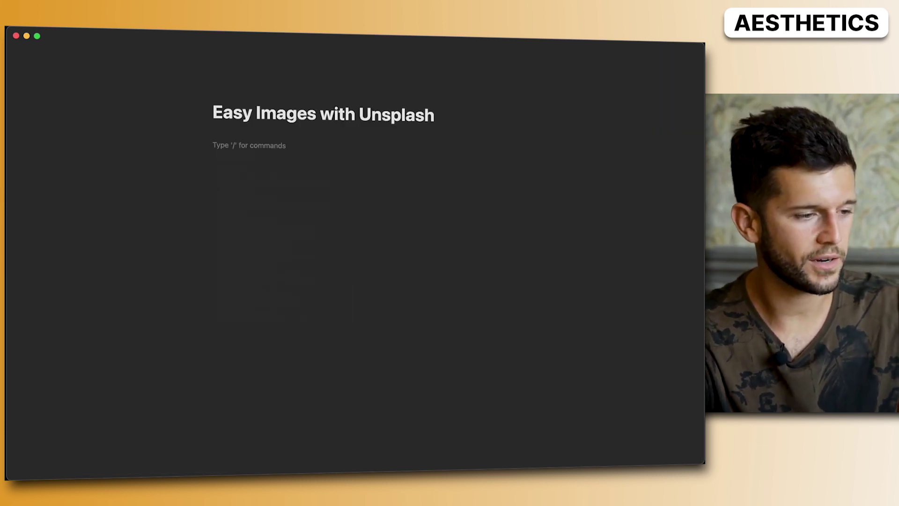
# Insert an image block with Unsplash photos, then add a new page under Growth
pyautogui.write('/ima')
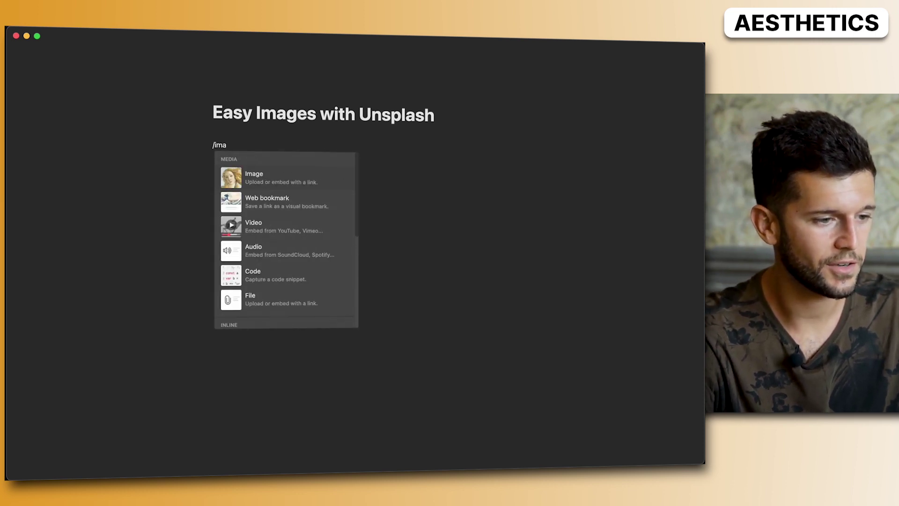
pyautogui.press('Return')
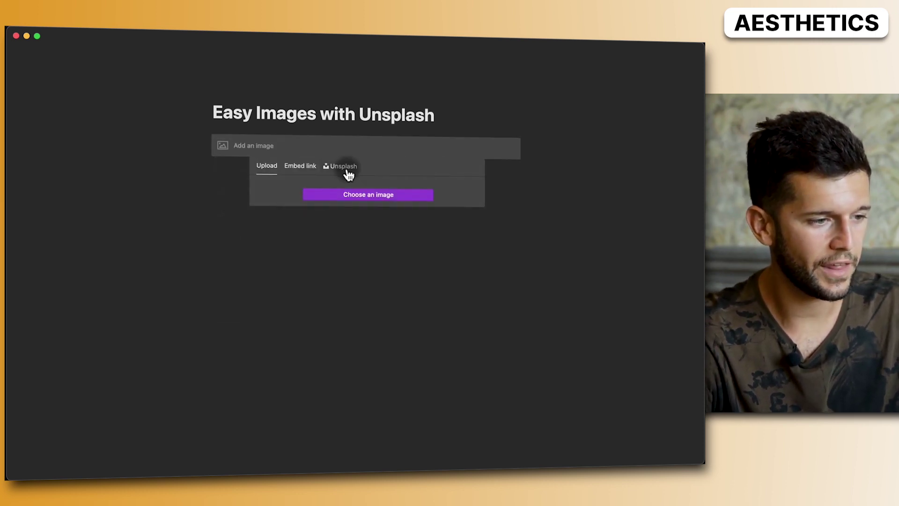
pyautogui.press('Escape')
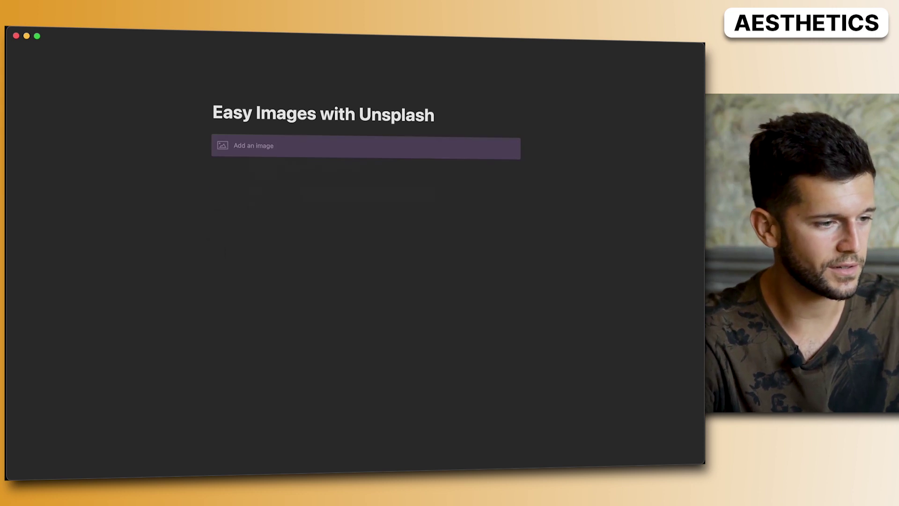
pyautogui.hotkey('ctrl', 'z')
pyautogui.hotkey('ctrl', 'z')
pyautogui.write('/ima')
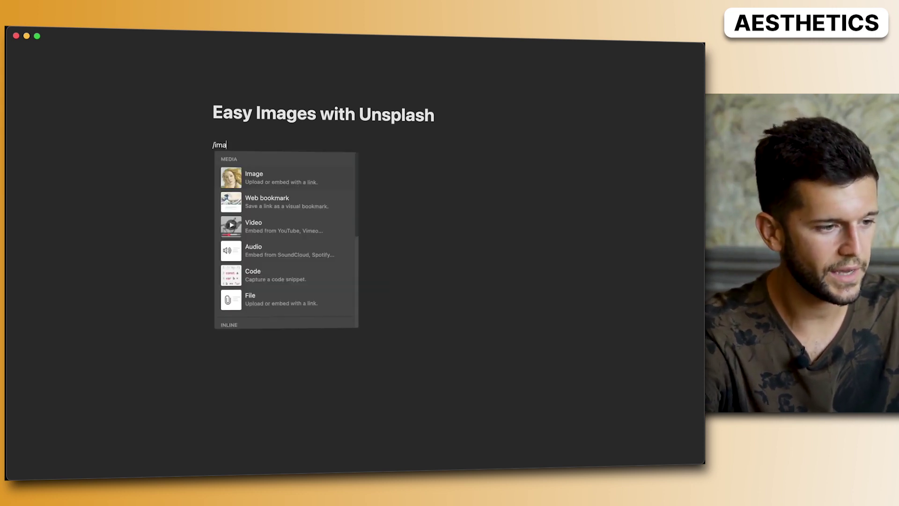
pyautogui.press('Return')
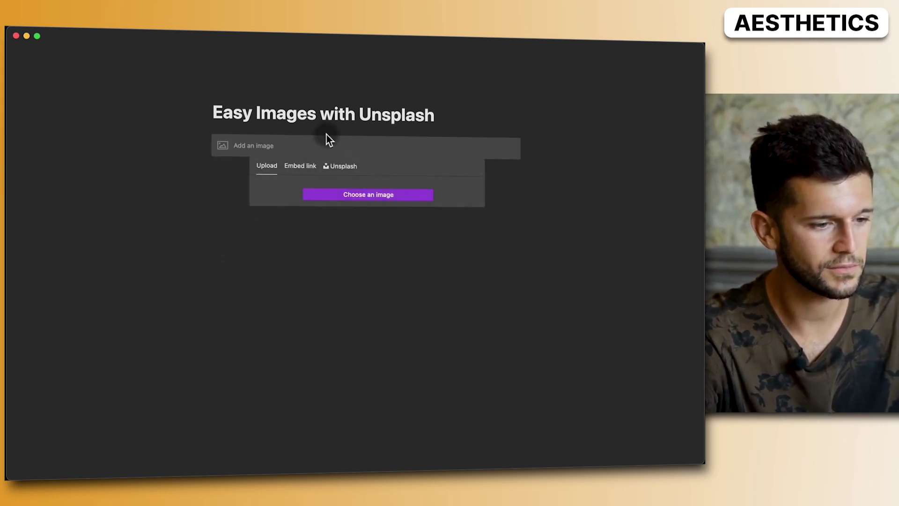
pyautogui.click(341, 165)
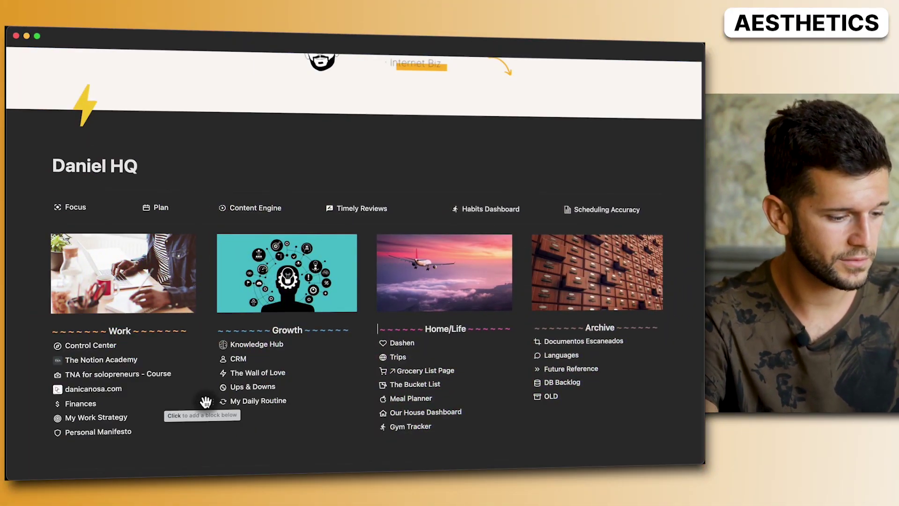
pyautogui.click(201, 400)
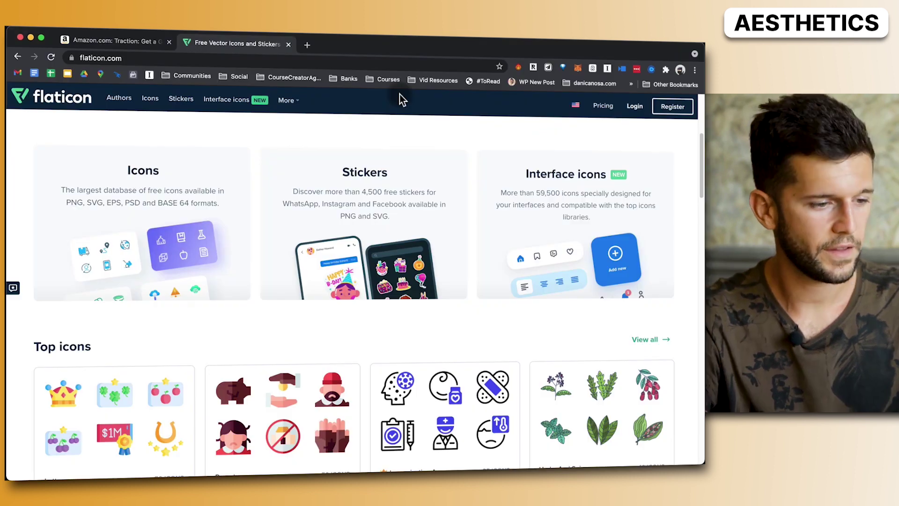
# Copy the dark-mode icon-mi-circle-top-left icon link from notionicons.website
pyautogui.scroll(5, 370, 208)
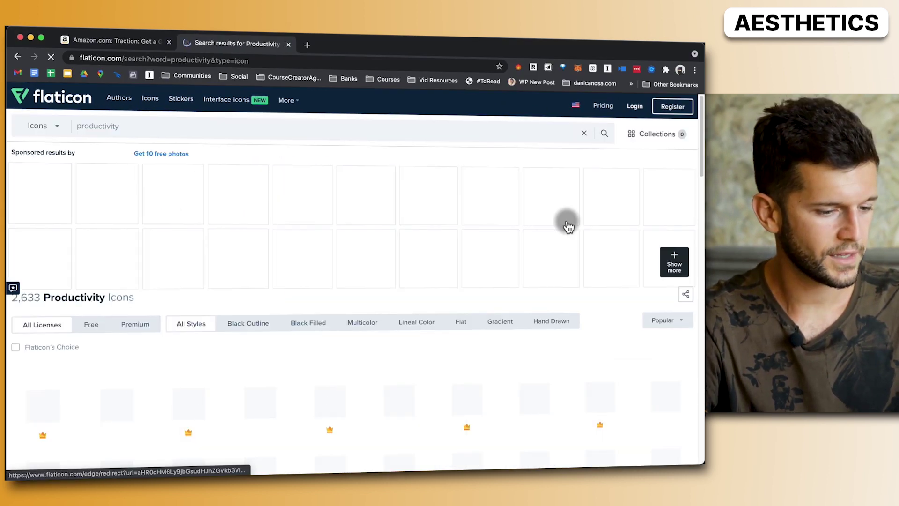
pyautogui.scroll(-5, 431, 316)
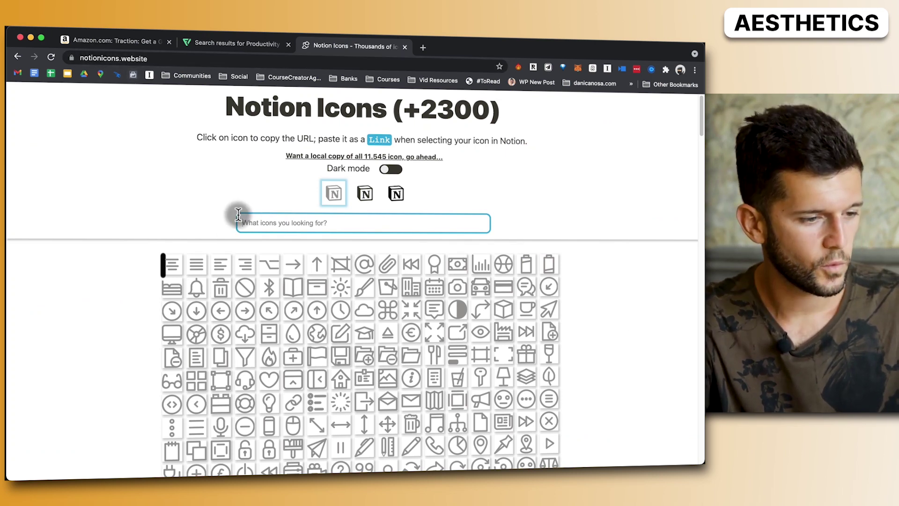
pyautogui.click(396, 195)
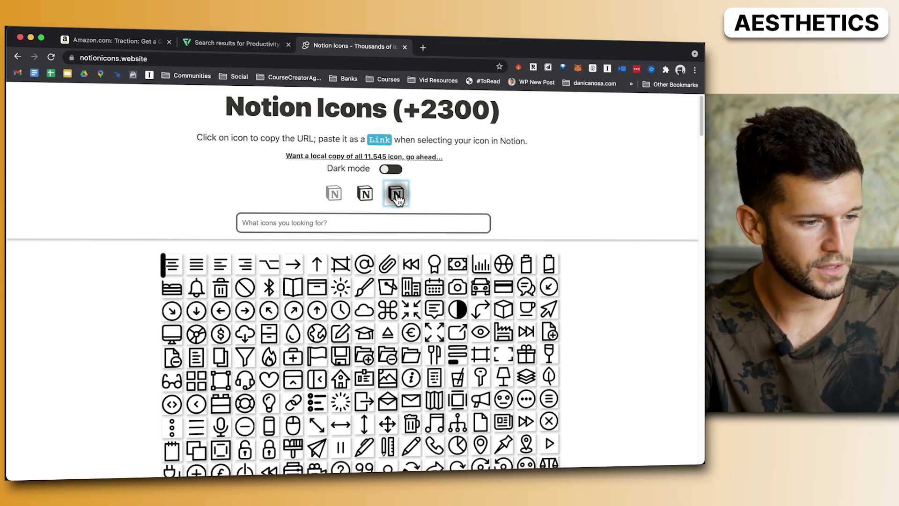
pyautogui.click(387, 171)
pyautogui.click(365, 193)
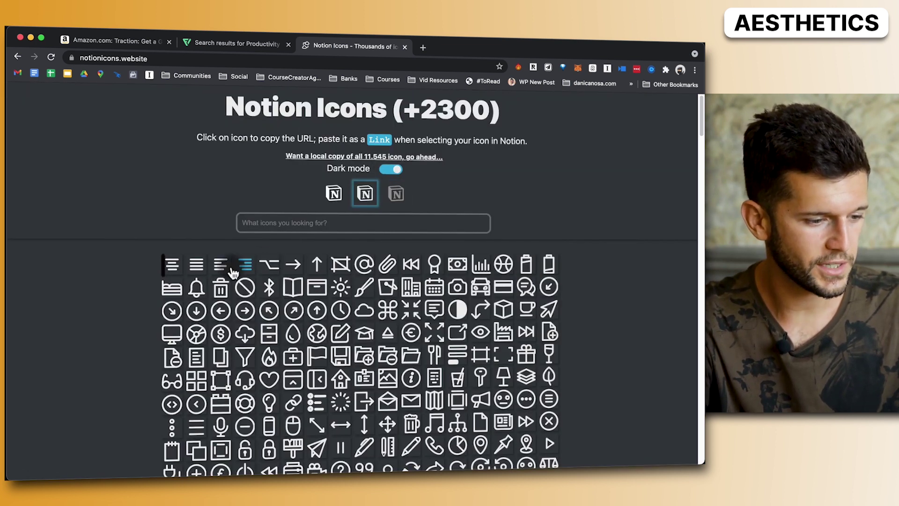
pyautogui.scroll(-3, 299, 304)
pyautogui.scroll(2, 306, 307)
pyautogui.click(267, 299)
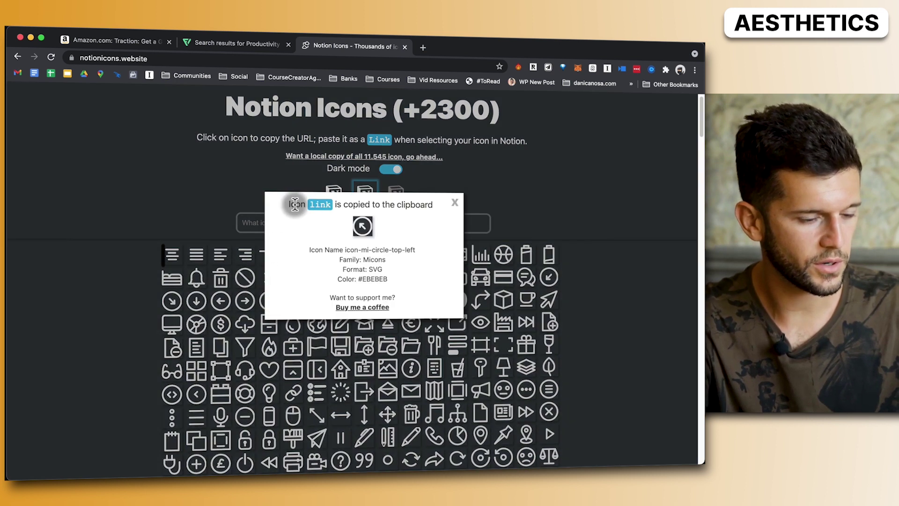
# Set the New Page icon from the copied icon link in Notion
pyautogui.press('super+Tab')
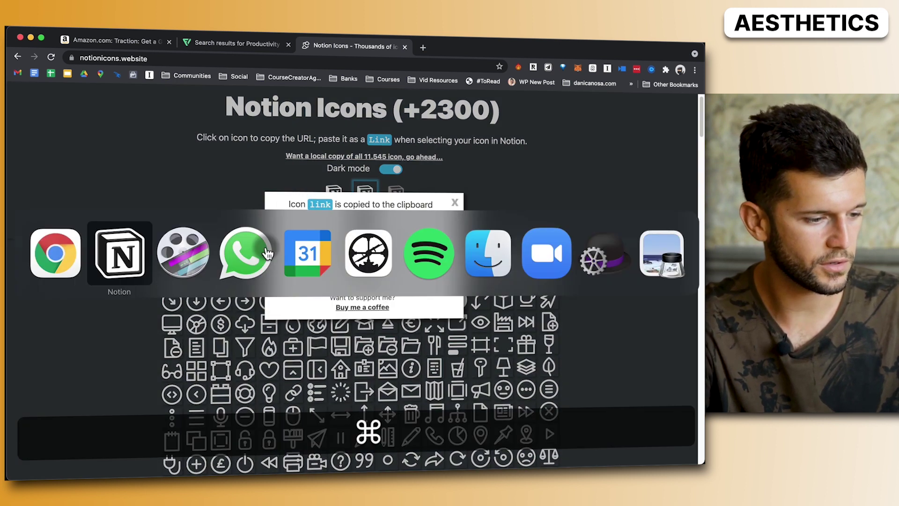
pyautogui.click(223, 357)
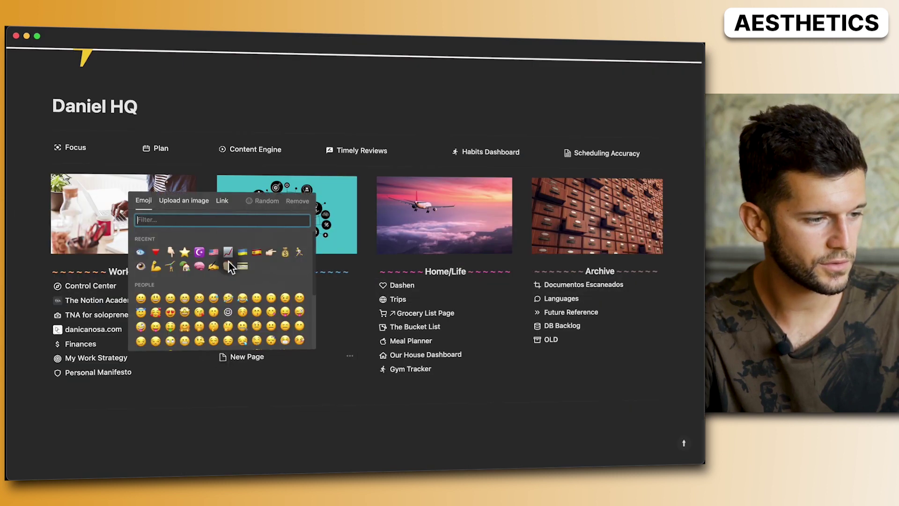
pyautogui.click(223, 206)
pyautogui.press('Escape')
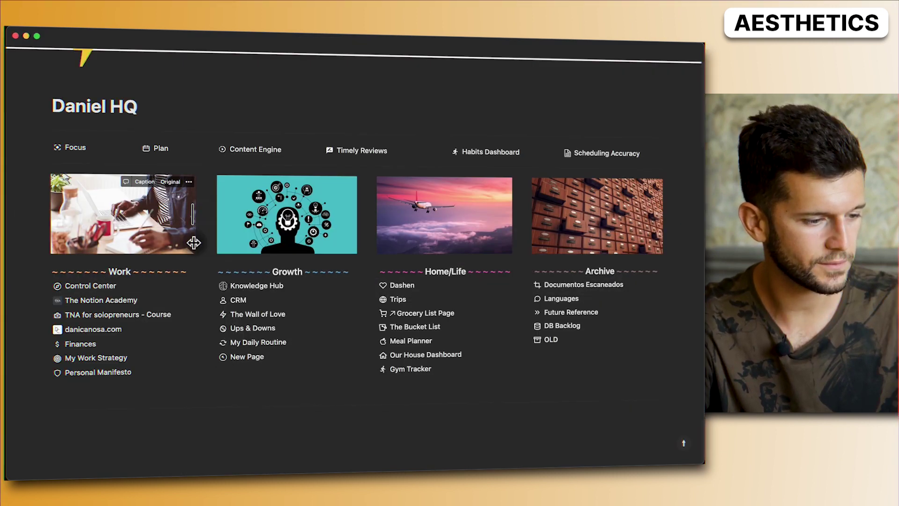